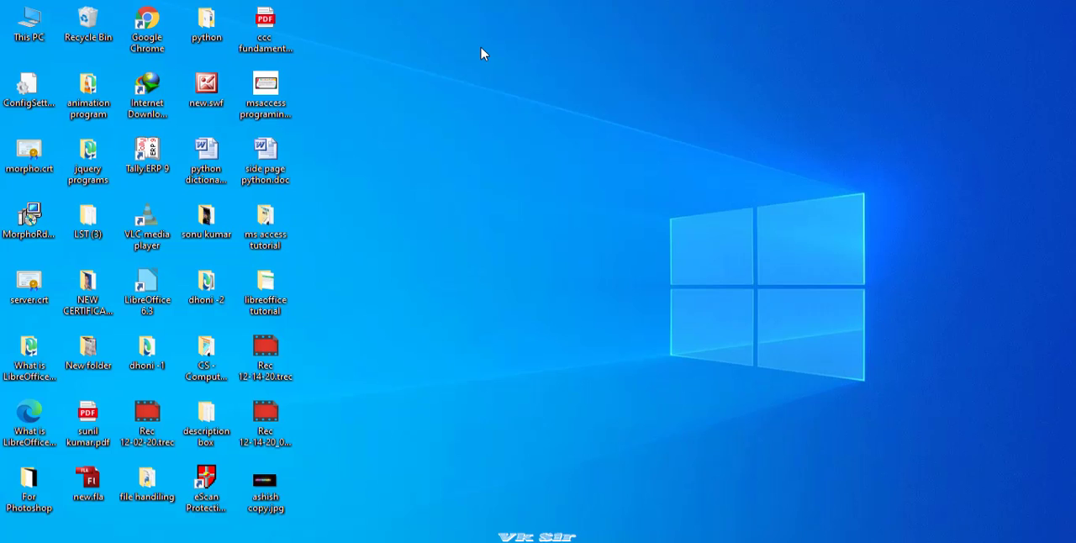
- Launch Microsoft Access by running the msaccess command
key(super+r)
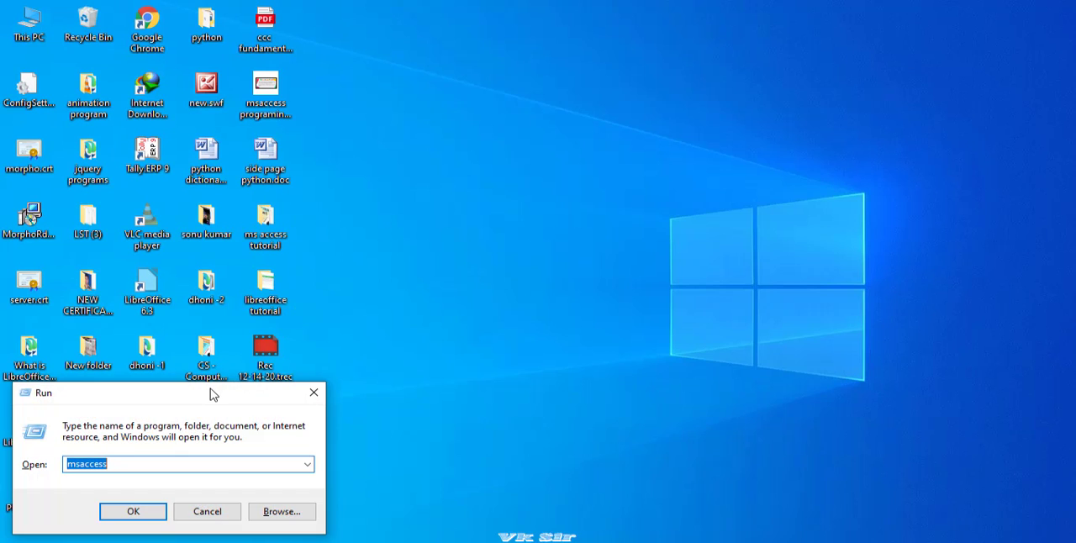
drag(212, 392, 568, 180)
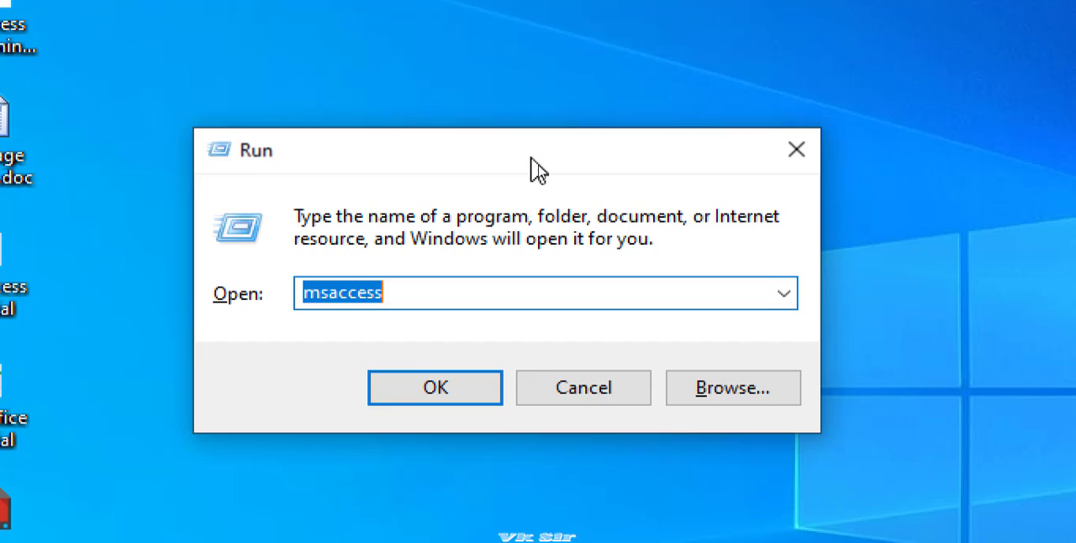
drag(532, 157, 529, 144)
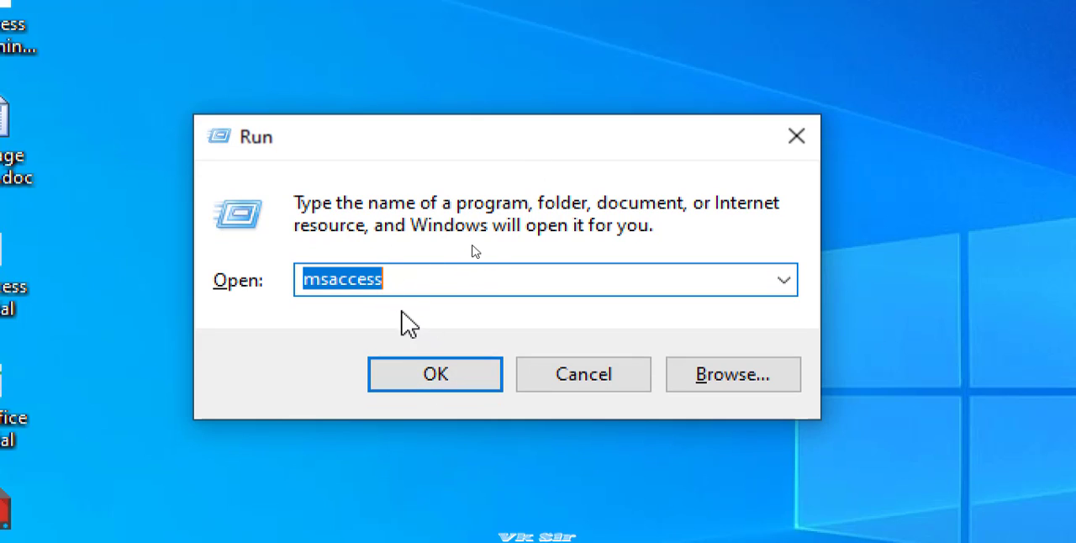
click(419, 374)
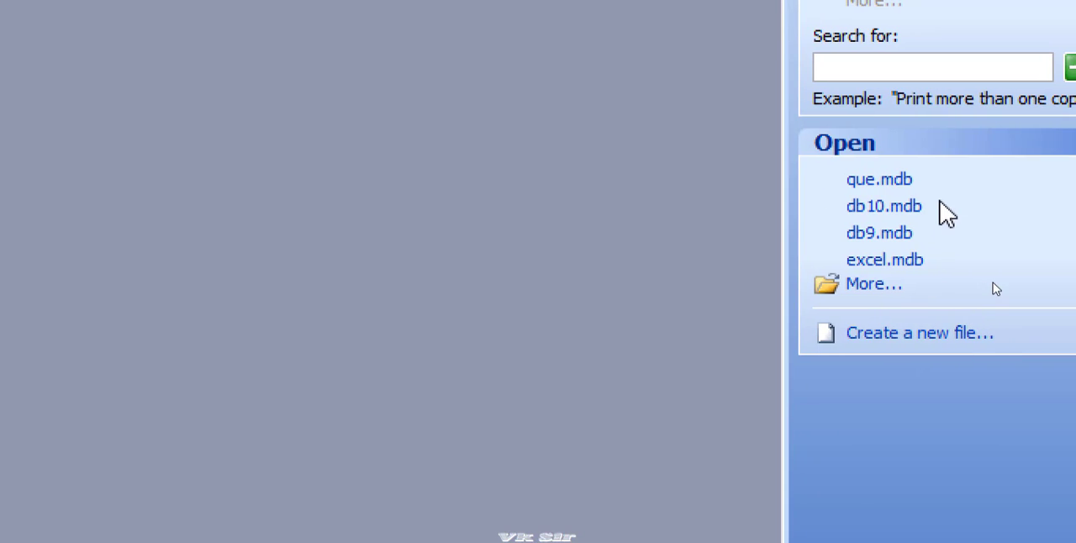
- Create a new blank database with the file name form
click(925, 336)
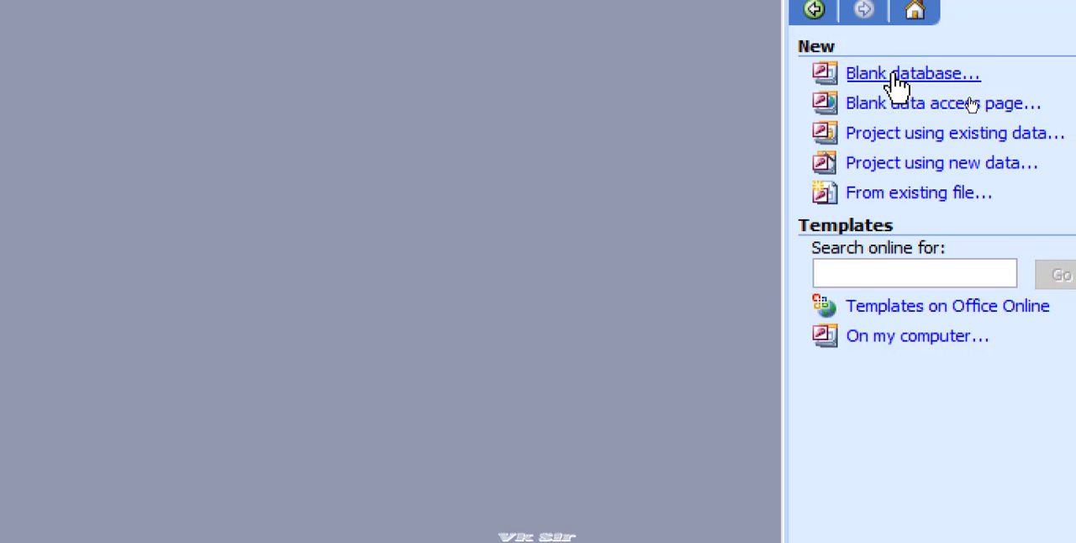
click(897, 78)
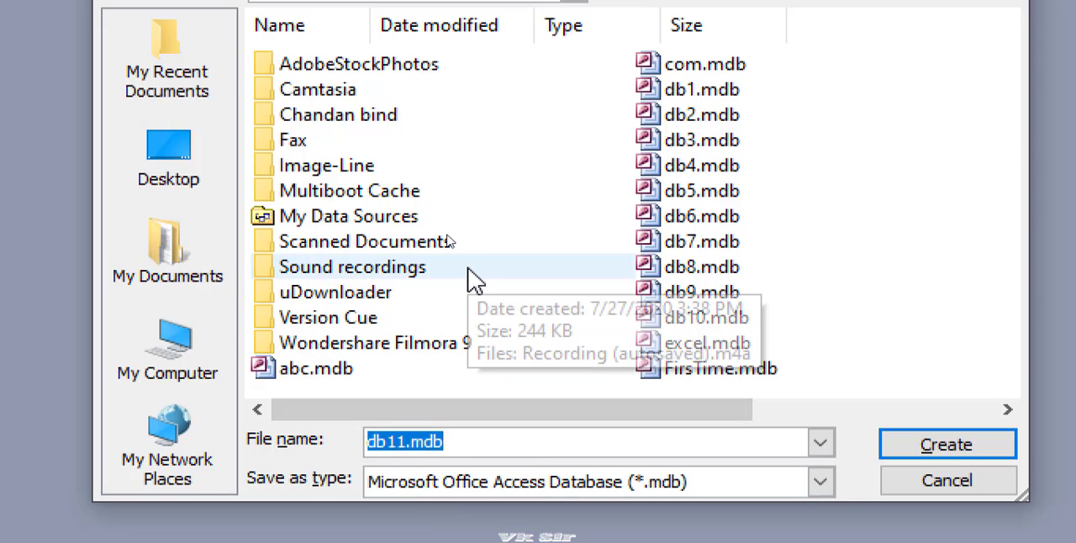
text(form)
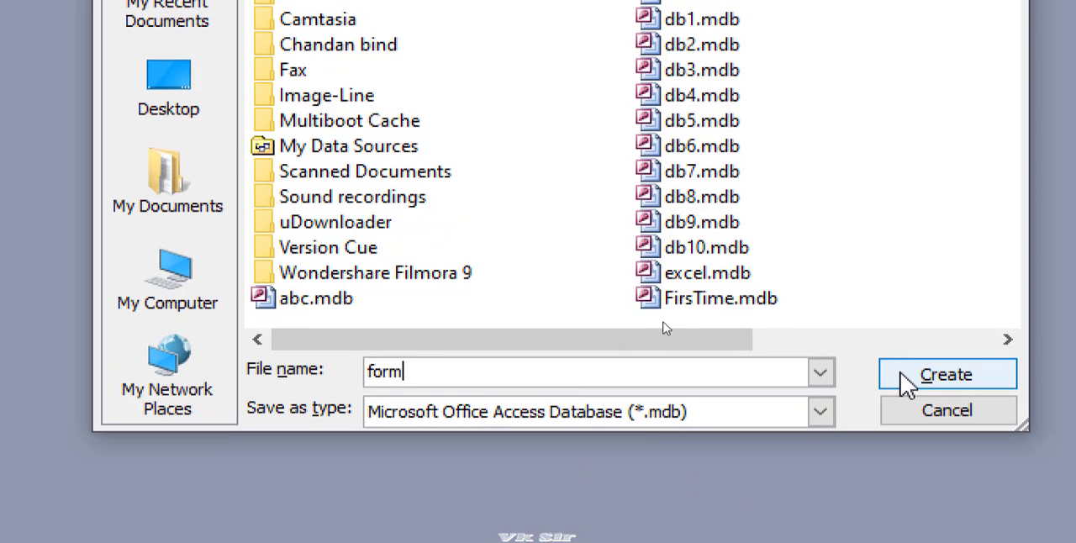
click(906, 382)
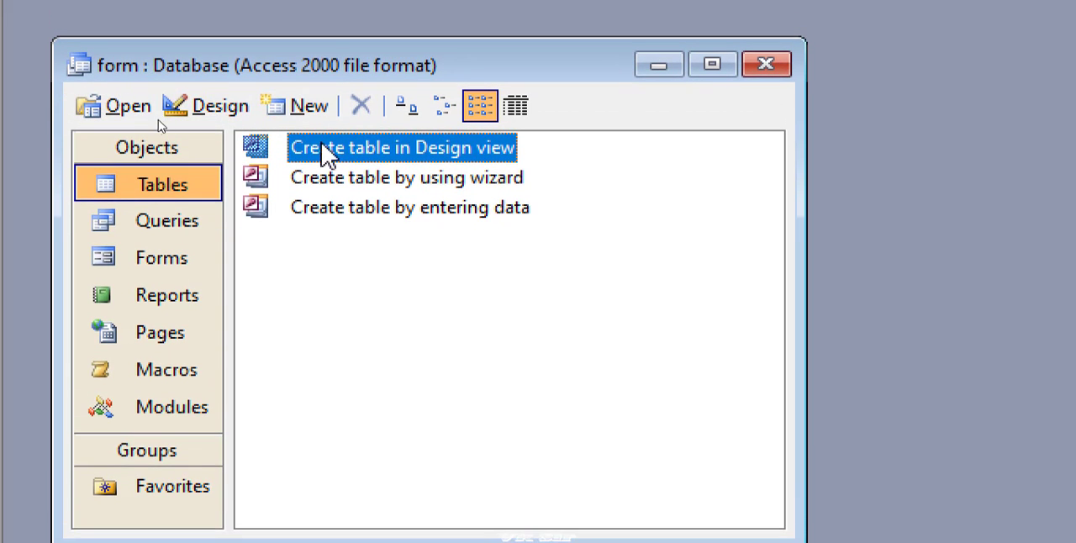
- Start creating a table with the Table Wizard and move the wizard window clear of the database window
click(176, 260)
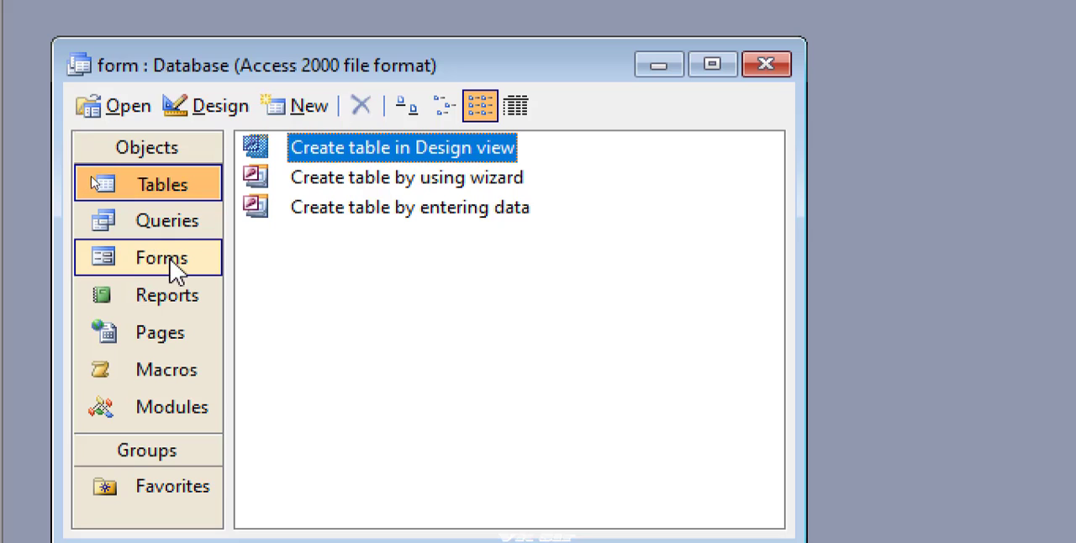
click(369, 262)
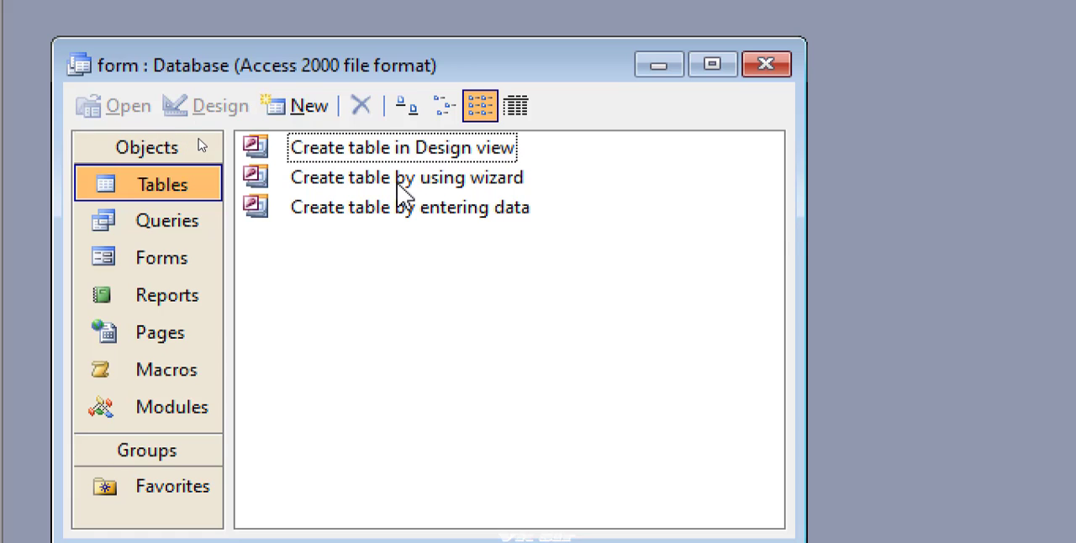
click(347, 191)
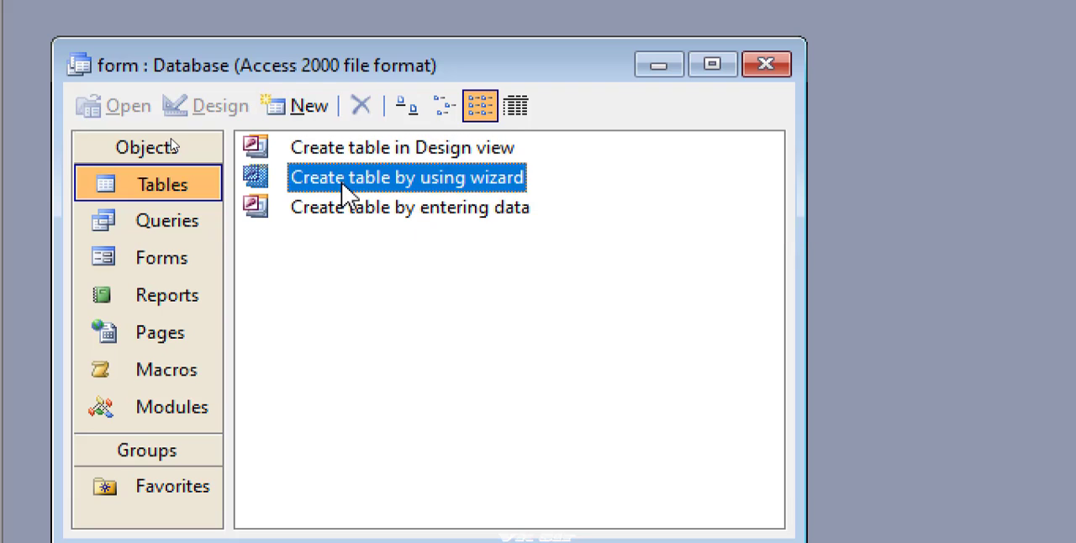
double_click(341, 181)
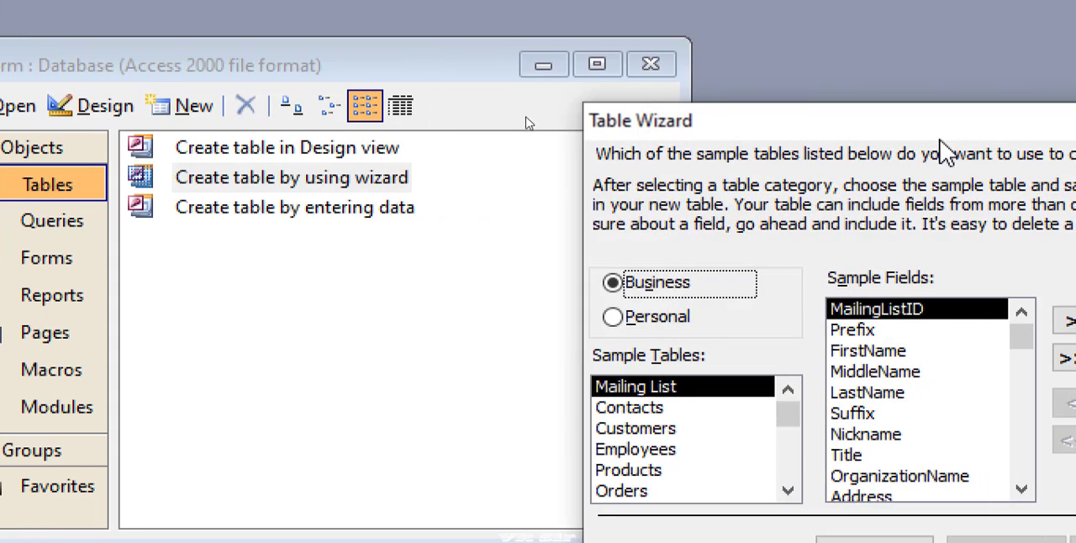
drag(1050, 139, 763, 97)
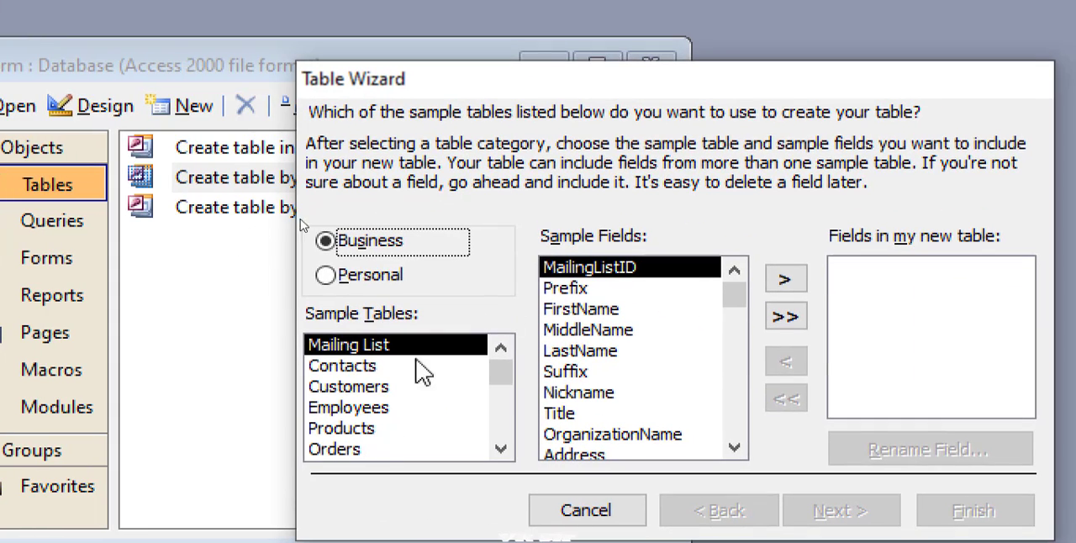
- Add the FirstName, LastName, Address, City and State fields from the Mailing List sample to the new table
click(592, 295)
click(594, 309)
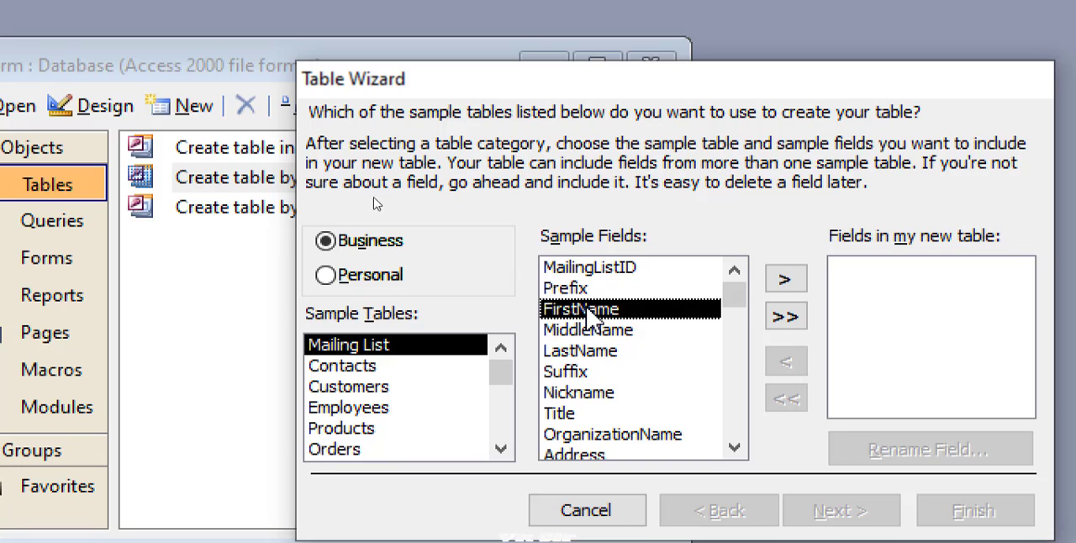
click(784, 280)
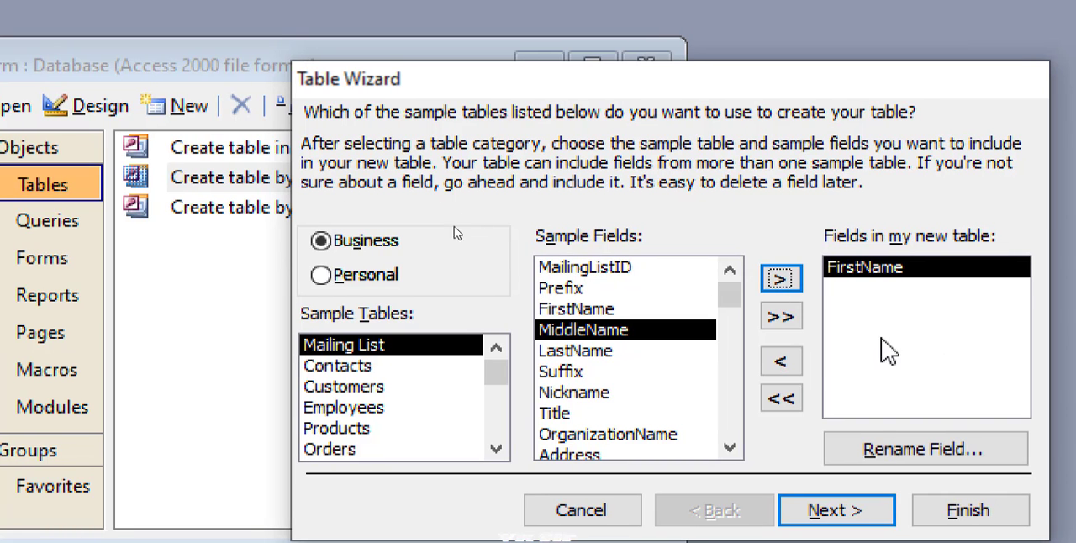
click(590, 351)
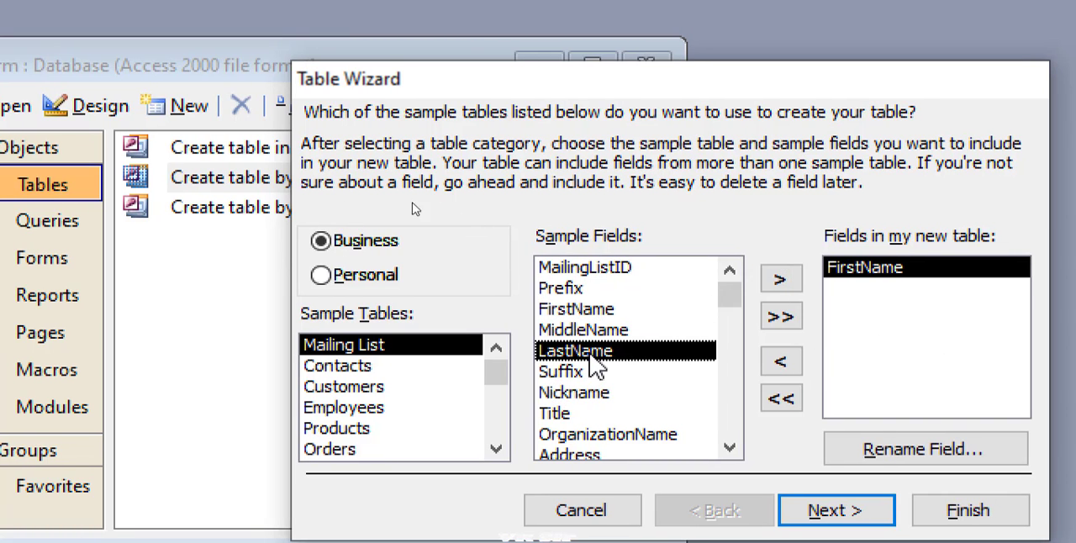
click(782, 281)
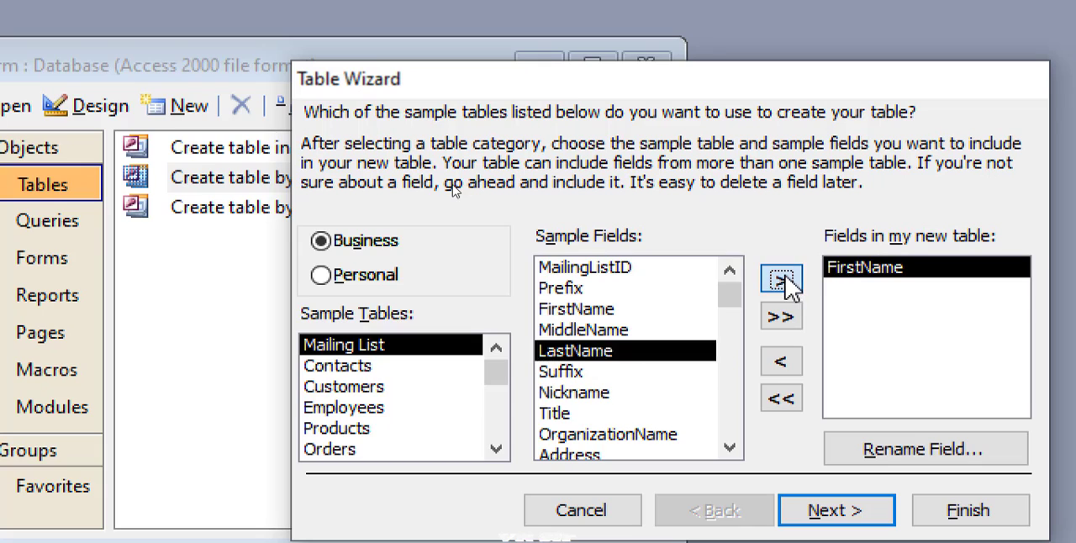
click(592, 453)
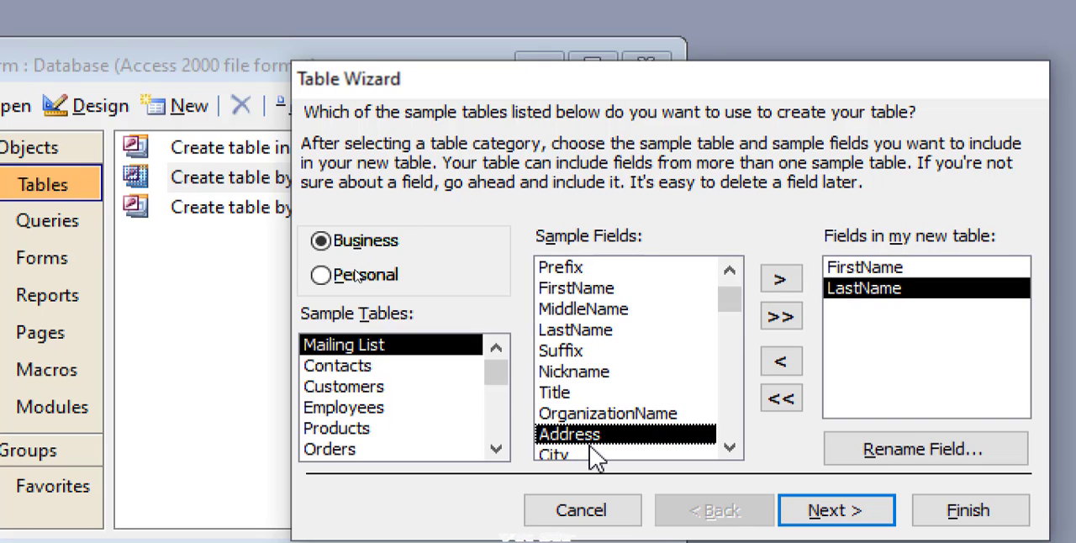
click(782, 281)
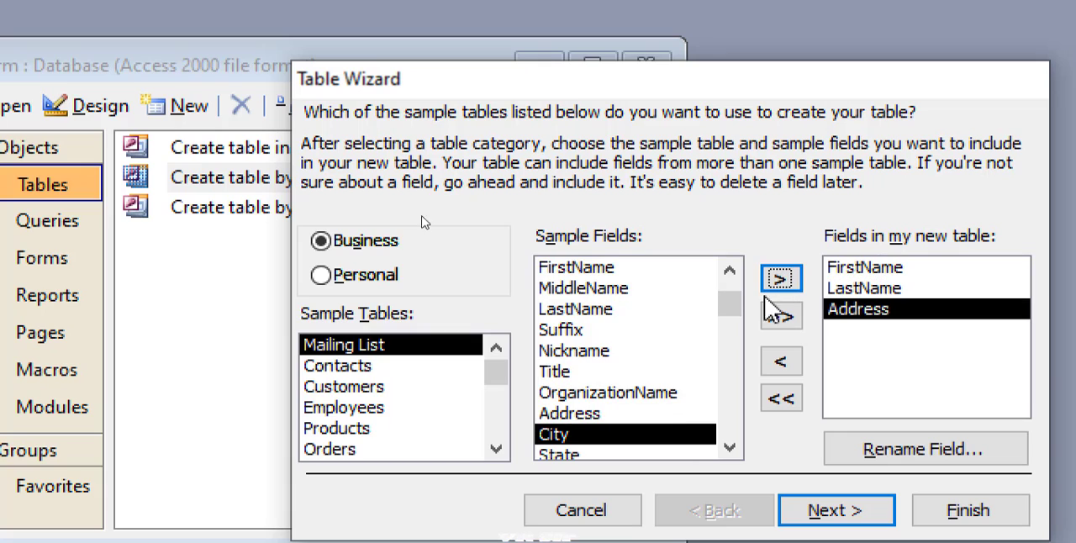
click(785, 279)
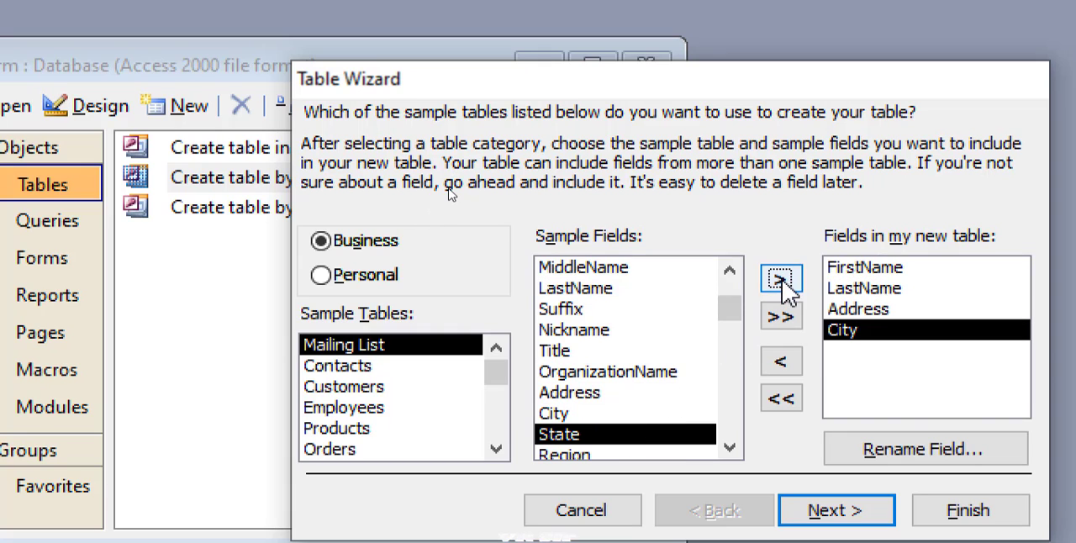
click(776, 289)
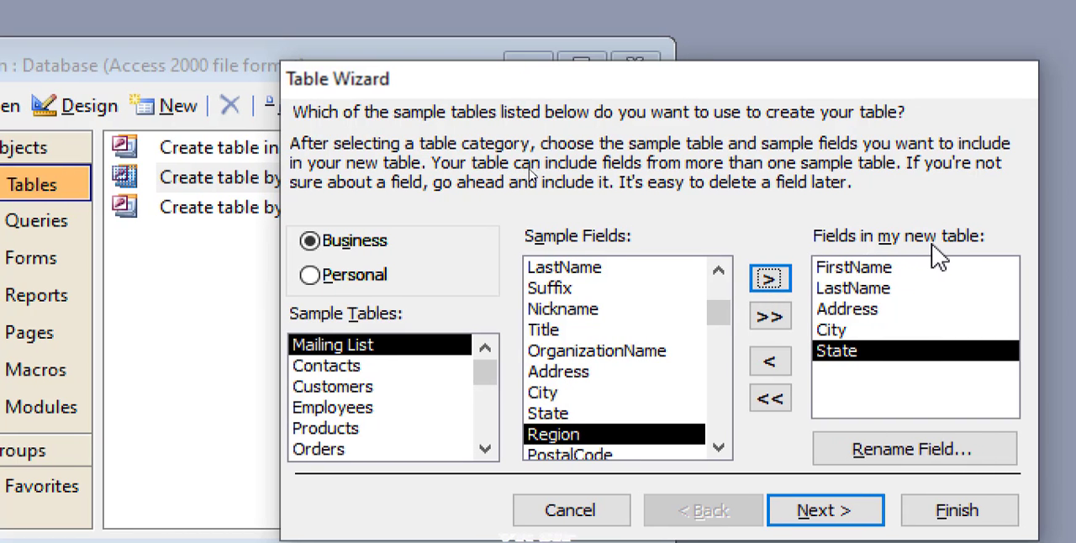
- Name the table detail, let the wizard set the primary key, and finish with direct data entry into the table
click(841, 507)
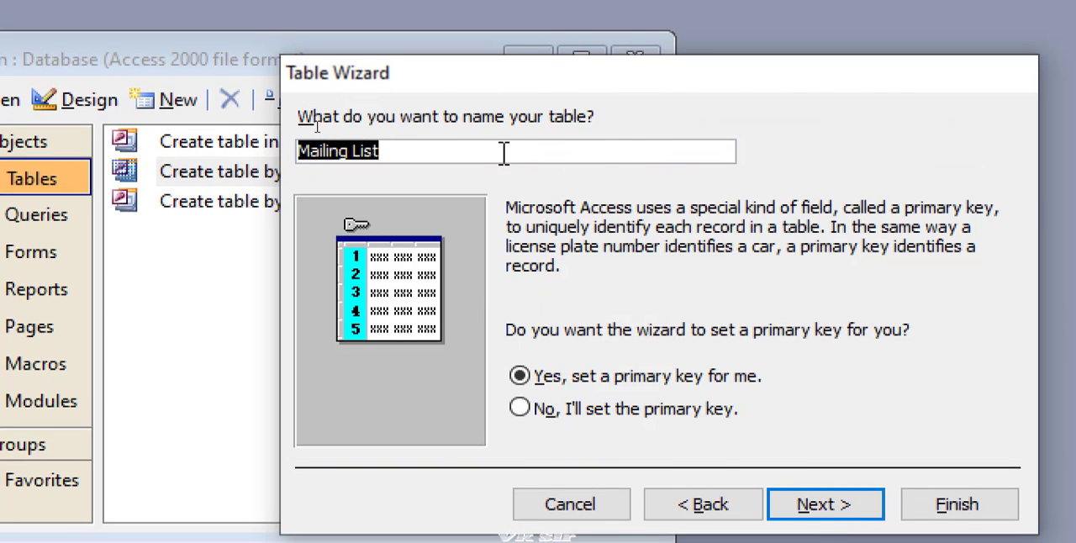
drag(505, 152, 269, 149)
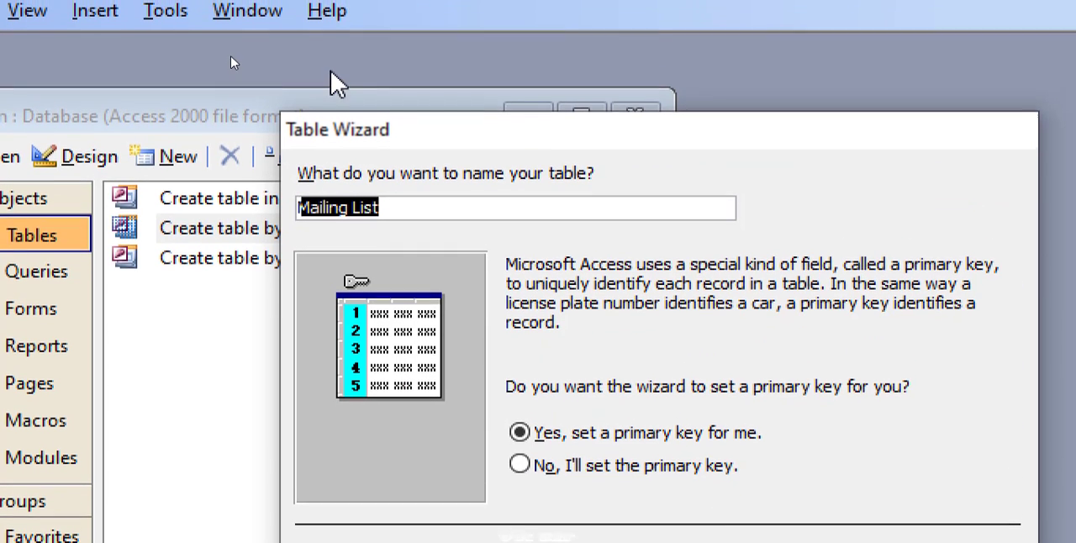
text(da)
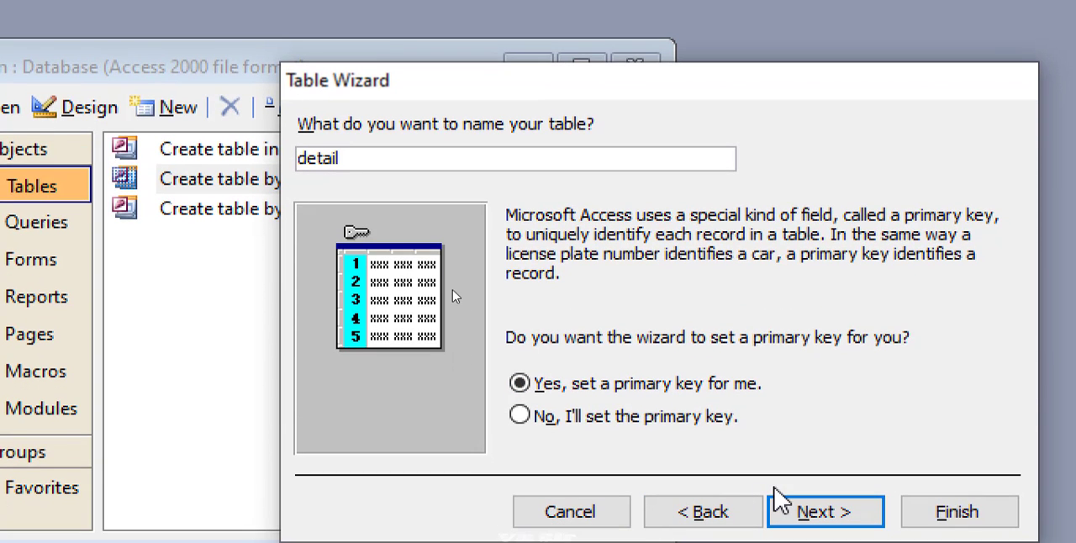
click(806, 505)
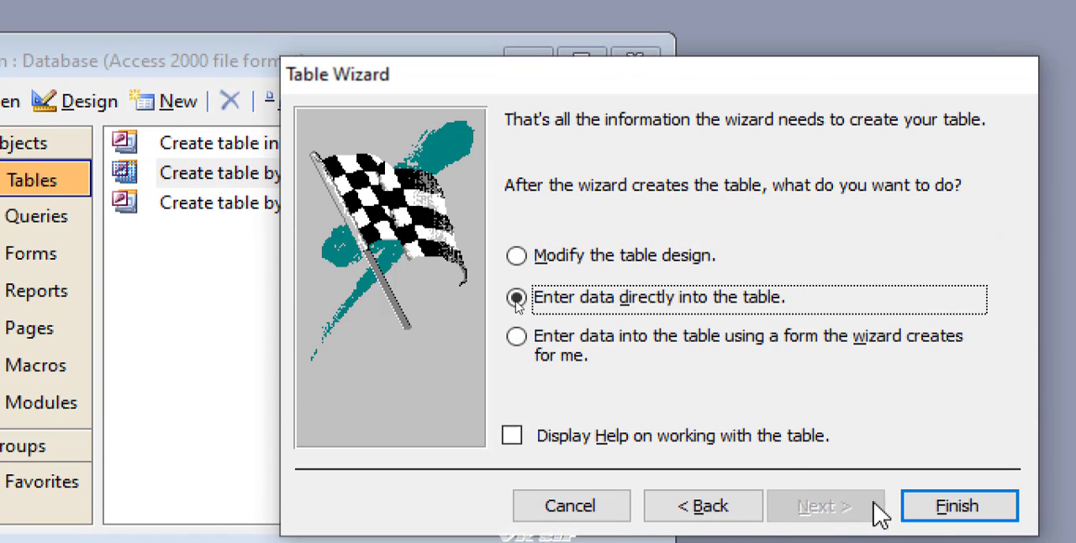
click(922, 504)
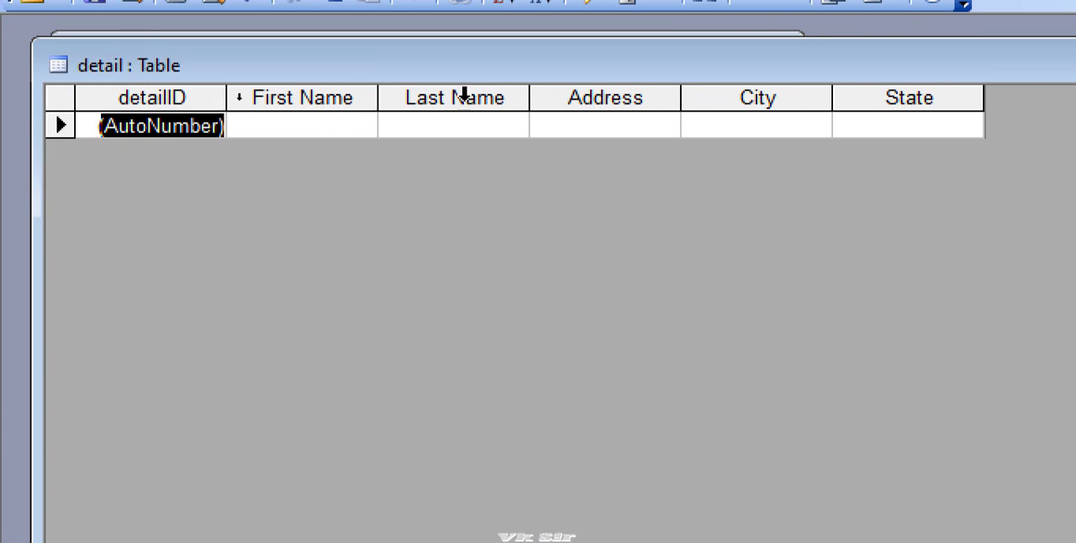
- Fill in the first record's first name, last name, address, city and state, and close the detail table
click(322, 122)
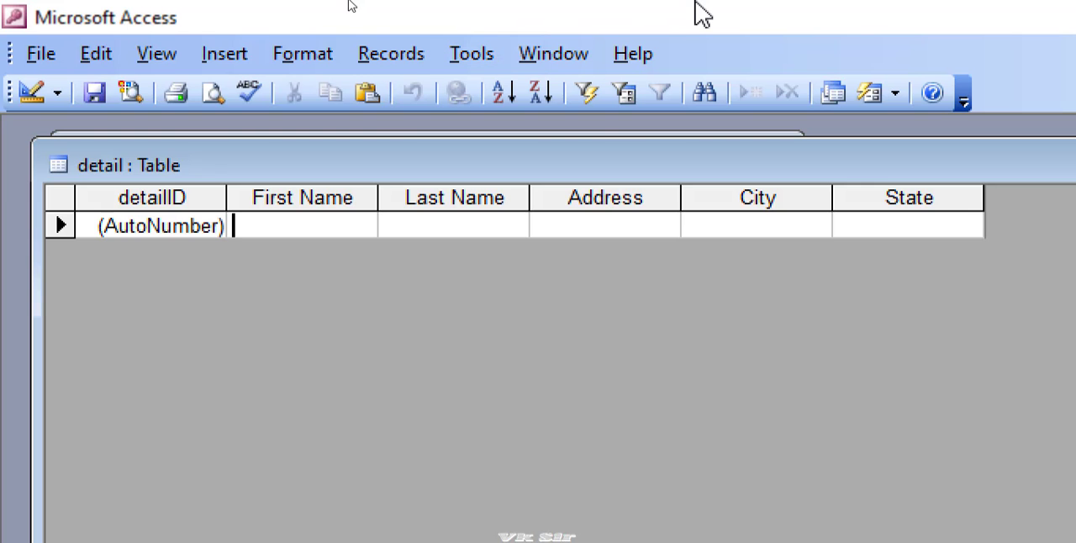
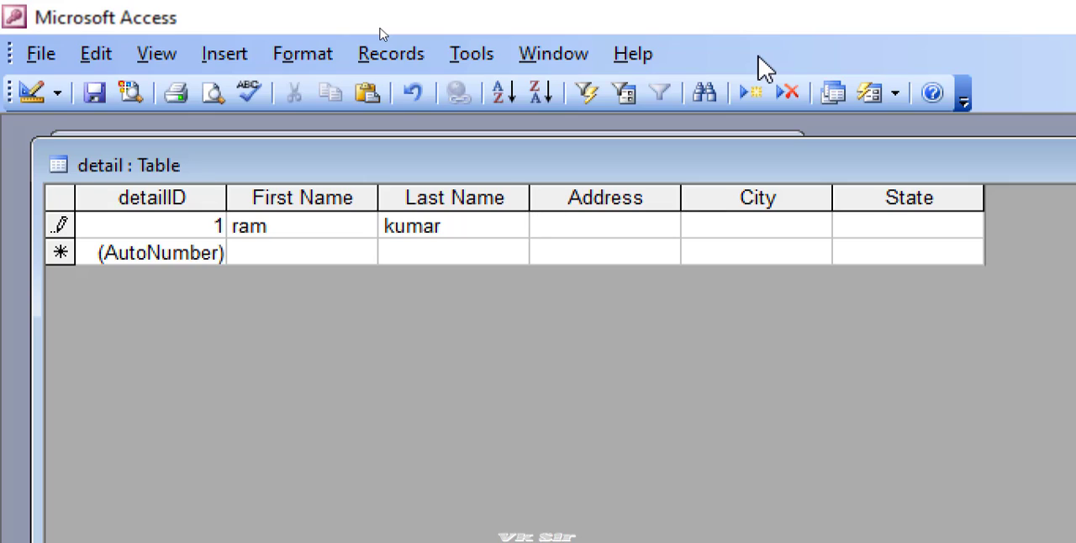
text(balia)
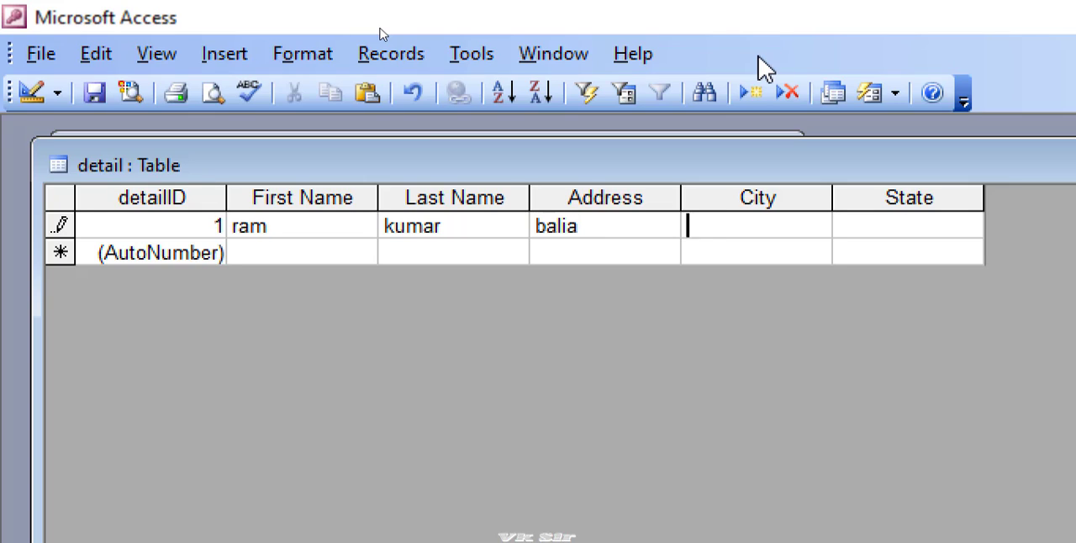
text(ghaip)
key(BackSpace)
key(BackSpace)
key(BackSpace)
key(BackSpace)
text(azam garh)
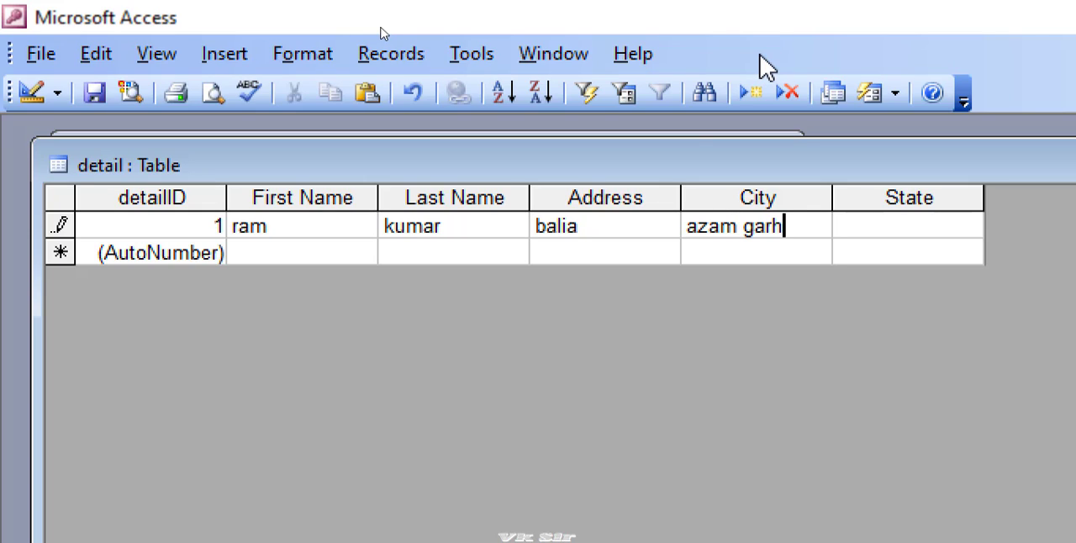
text(up)
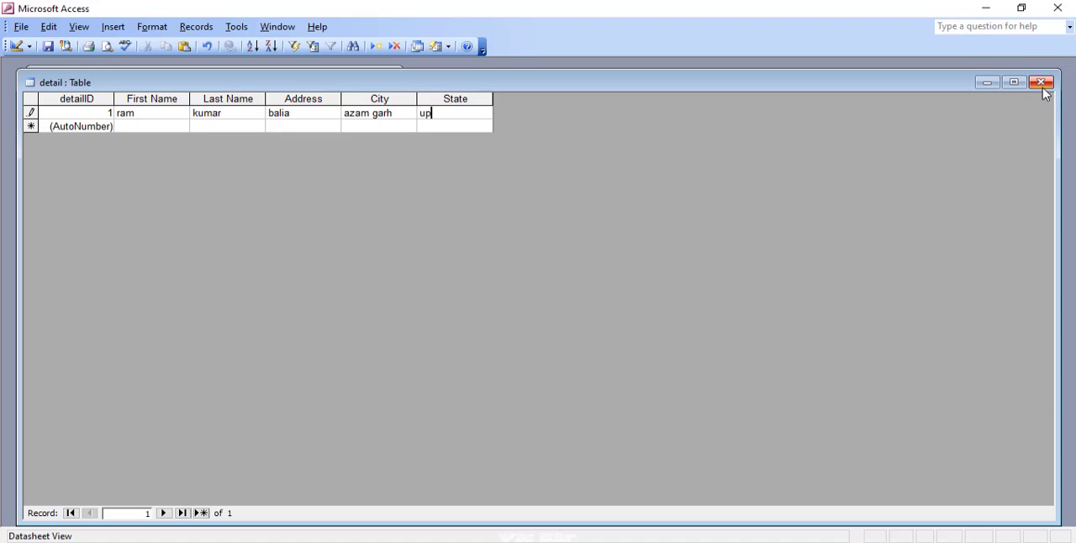
click(1042, 87)
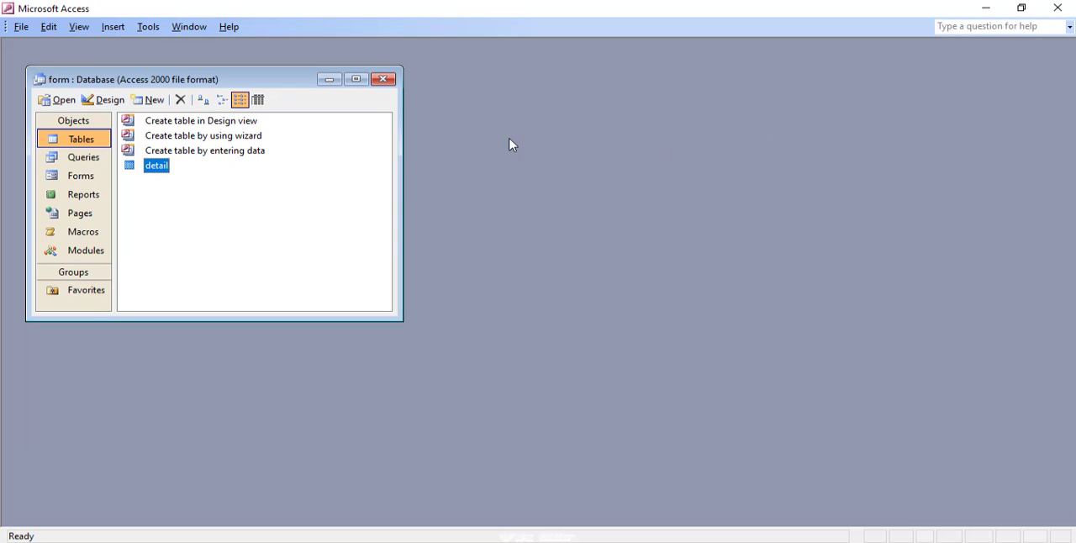
- Reopen the detail table to check its saved record, and close it again
drag(214, 87, 232, 87)
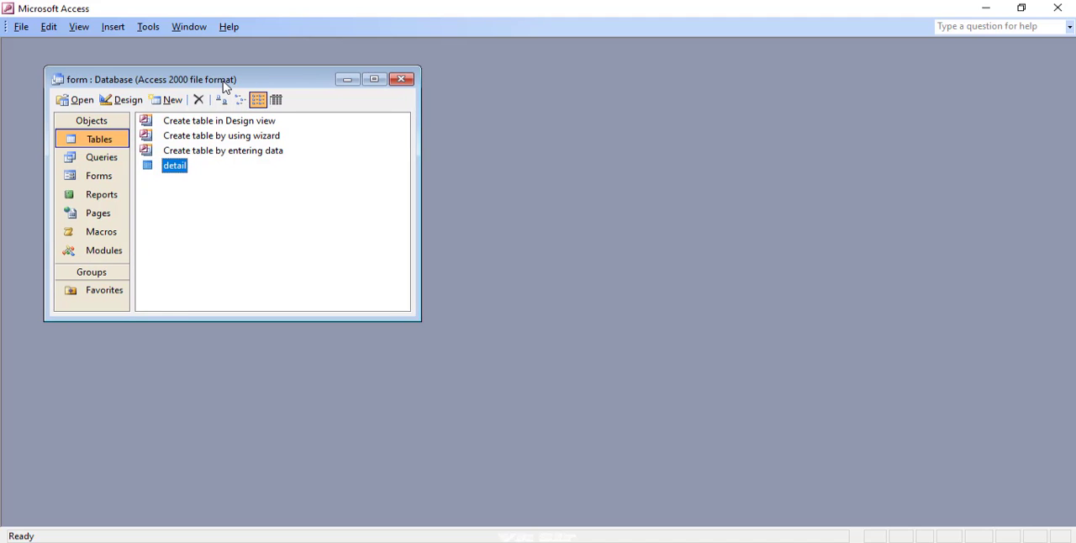
double_click(176, 166)
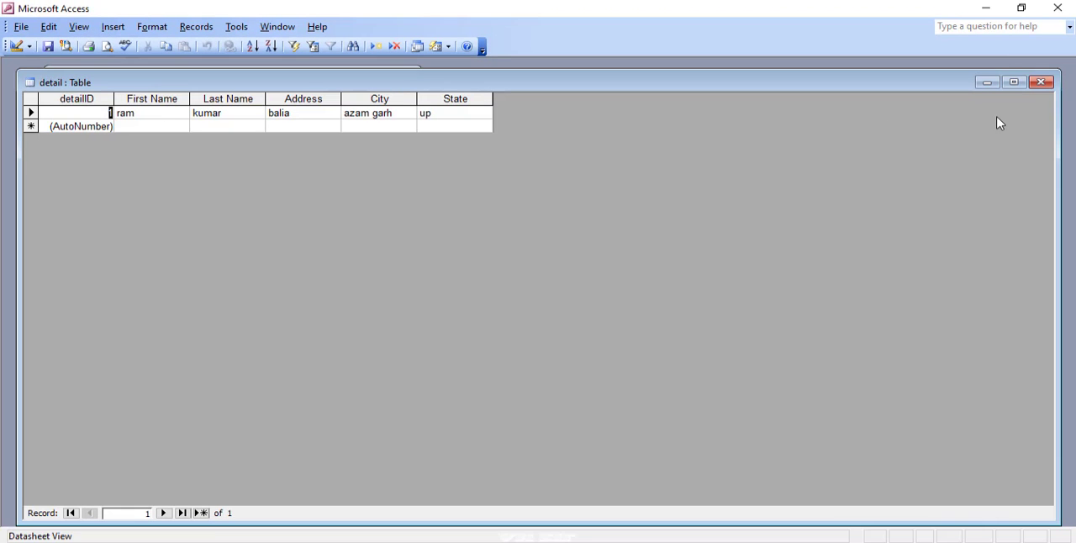
click(1047, 83)
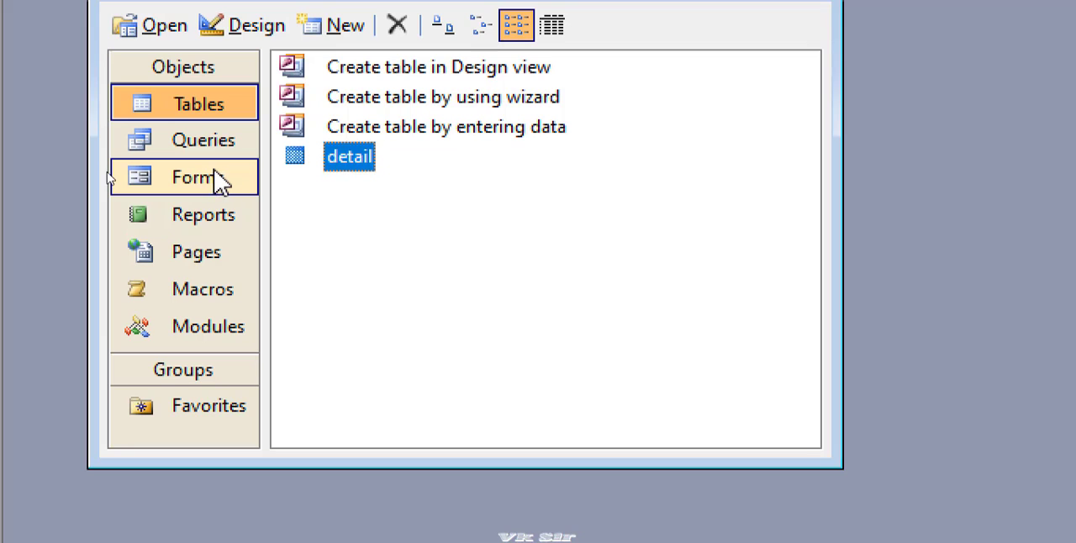
- Start a new form with the Form Wizard, using the detail table as its data source
click(212, 187)
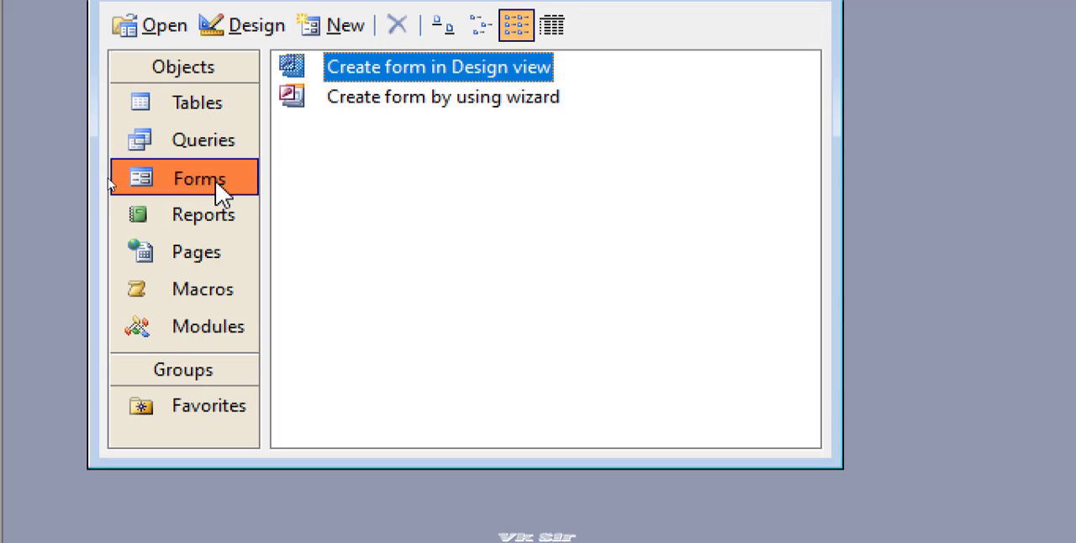
click(350, 74)
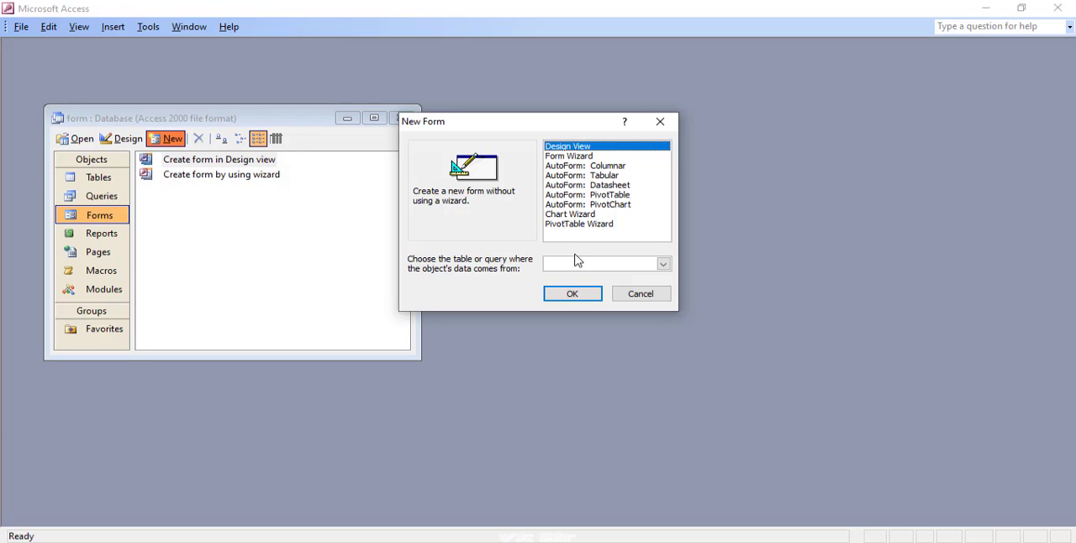
click(664, 264)
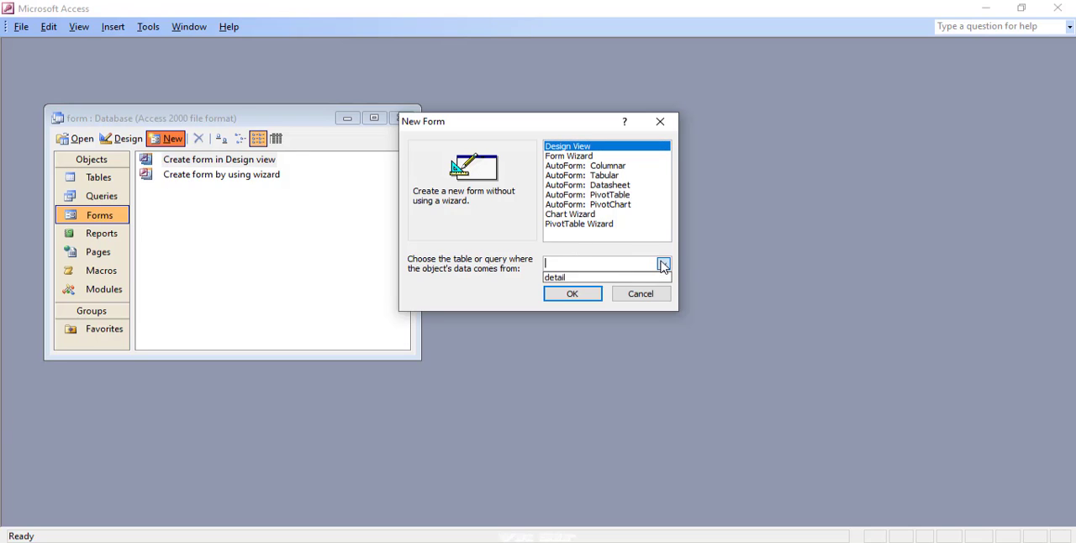
click(587, 278)
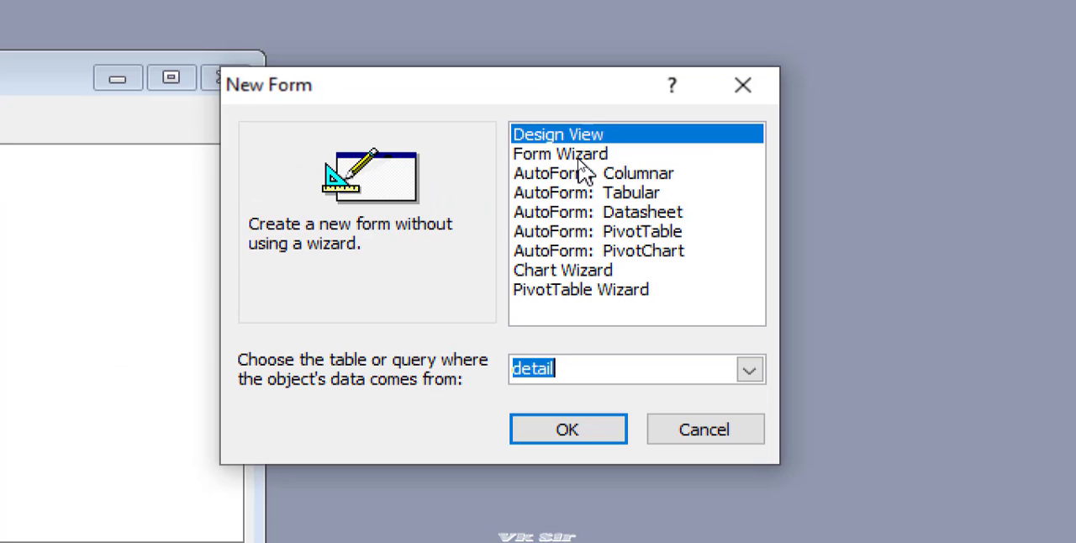
click(578, 159)
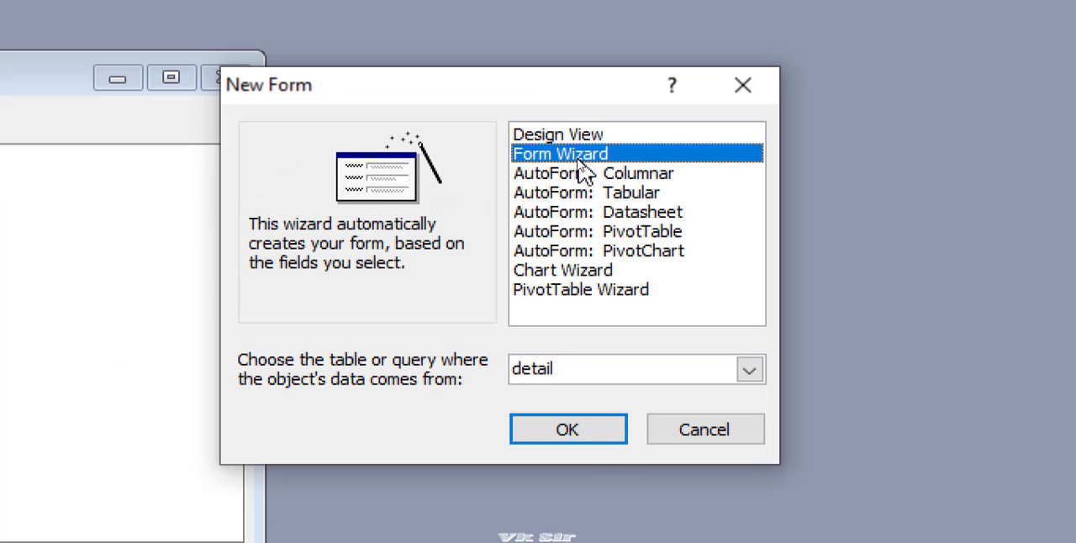
click(579, 427)
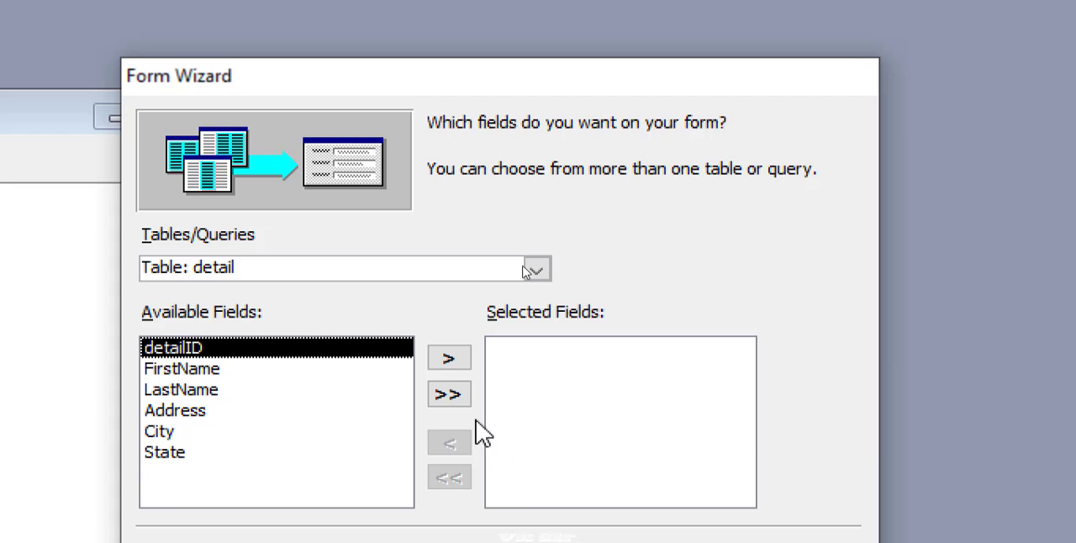
- Include all fields of the detail table in the form and accept the Columnar layout
click(450, 394)
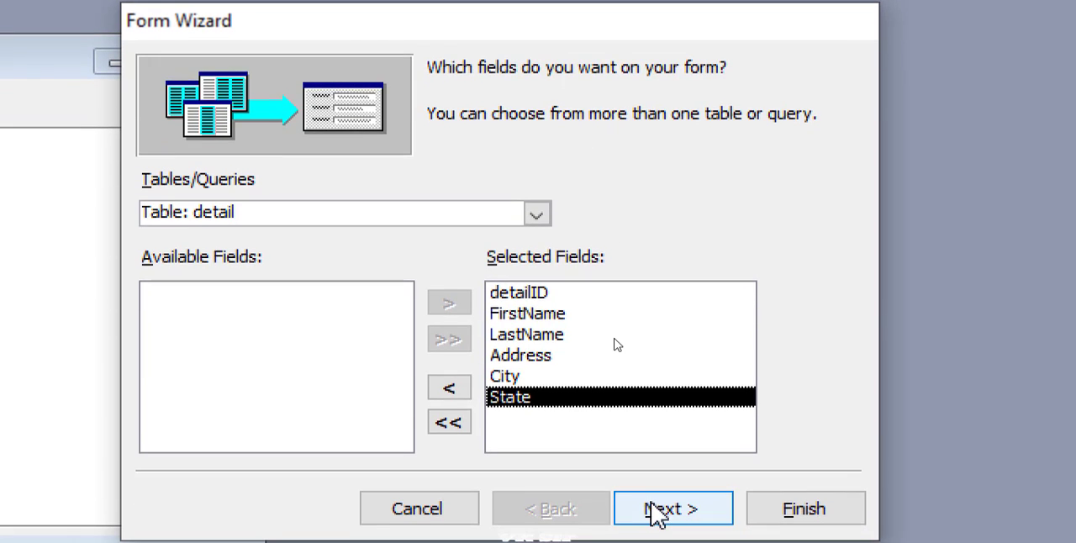
click(654, 509)
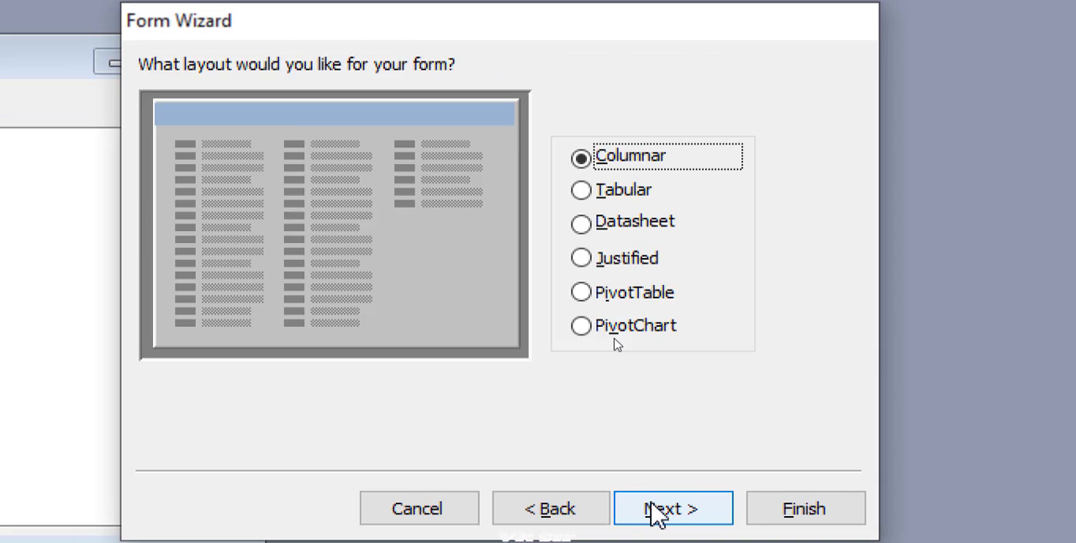
click(654, 509)
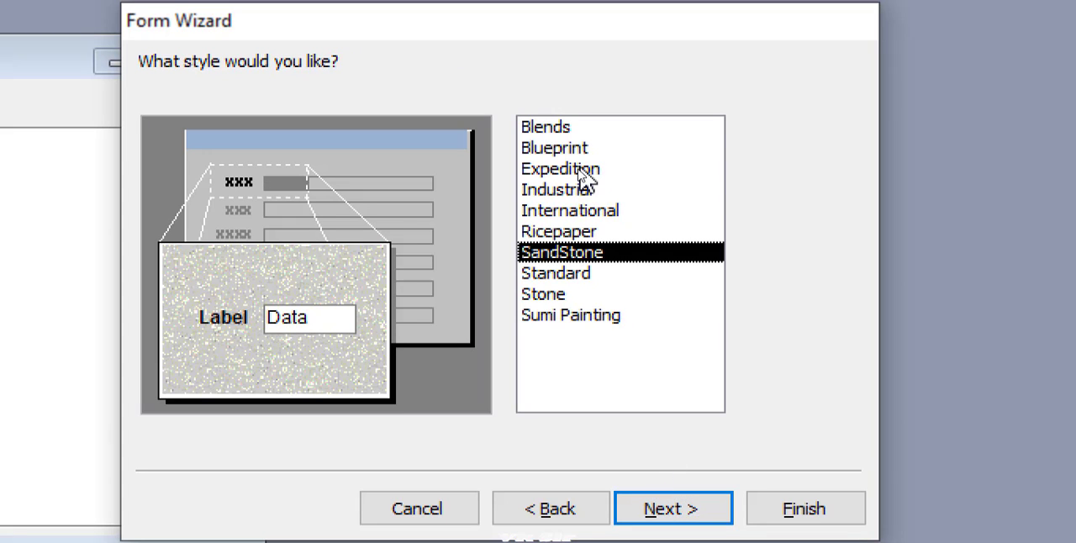
- Preview several form styles, including Blends, Industrial, Stone, Standard, International and Blueprint
click(572, 149)
click(567, 129)
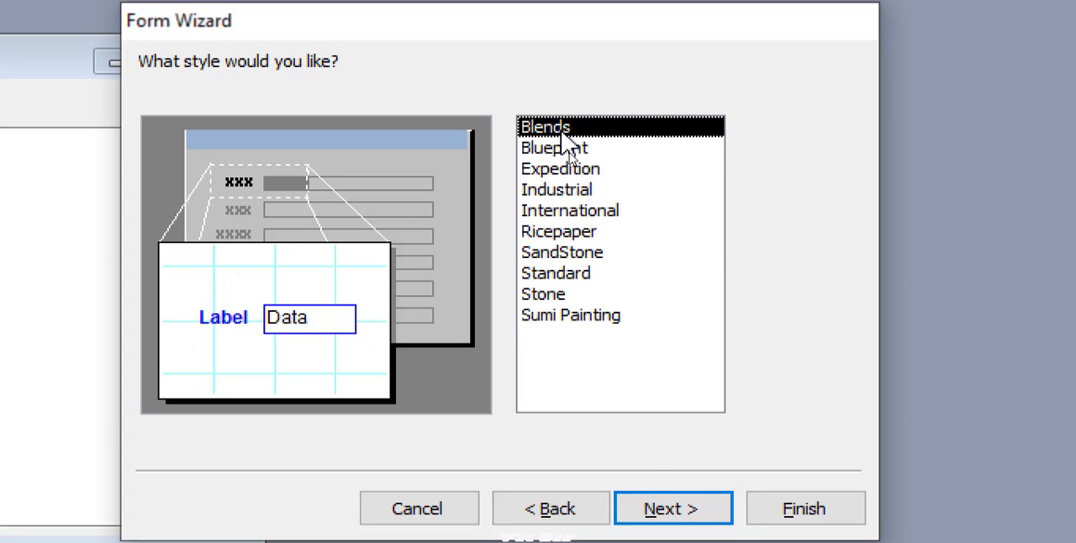
click(571, 190)
click(569, 294)
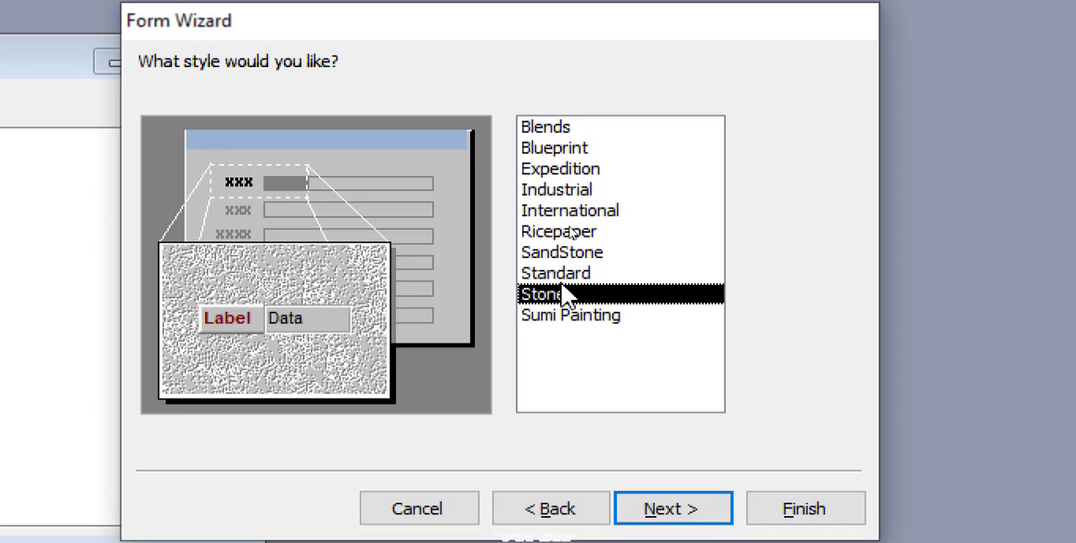
click(565, 275)
click(560, 317)
click(570, 296)
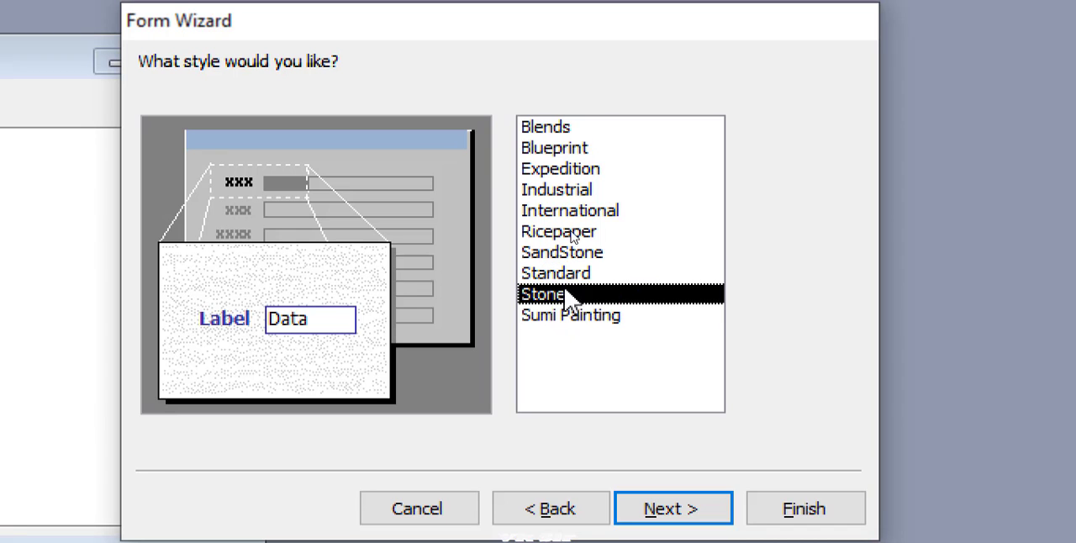
click(570, 276)
click(571, 211)
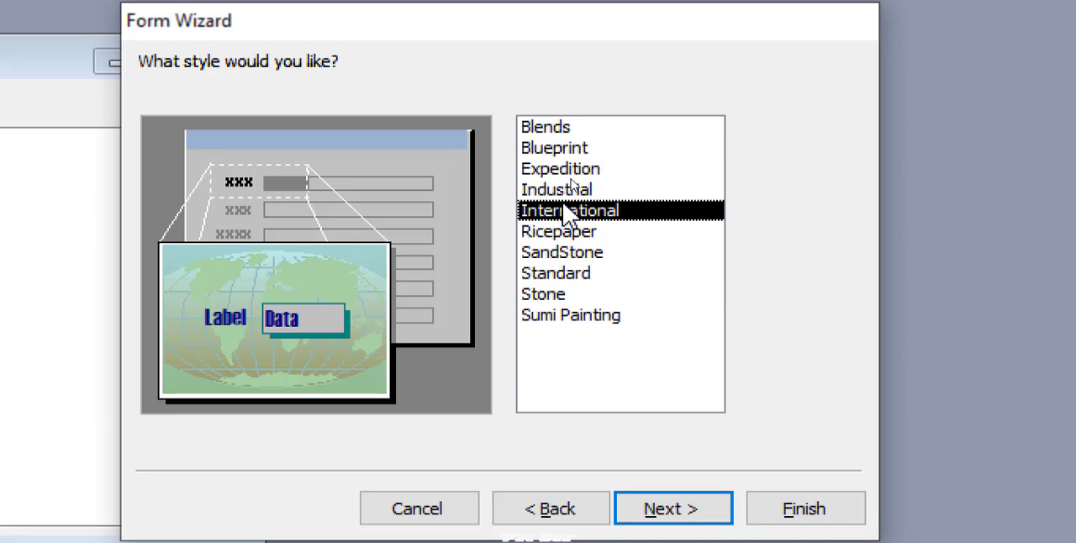
click(569, 151)
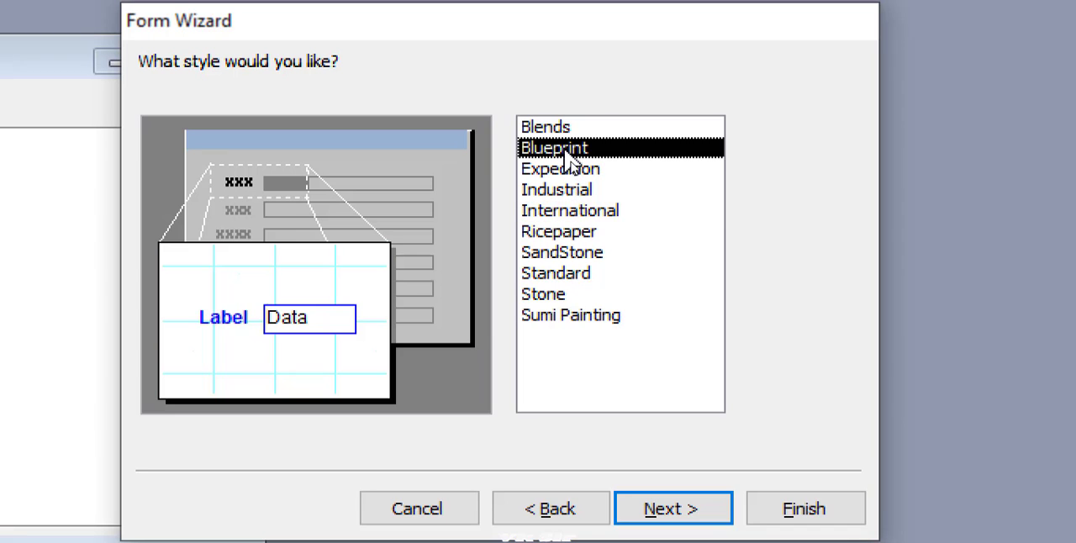
- Choose the Stone style and finish the wizard so that the form opens for data entry
click(565, 296)
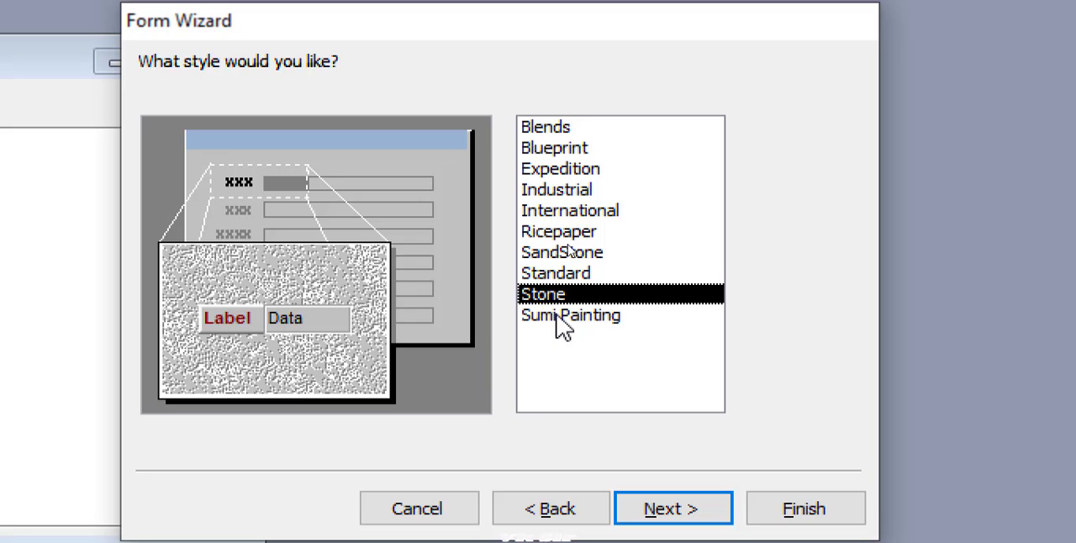
click(664, 515)
click(807, 517)
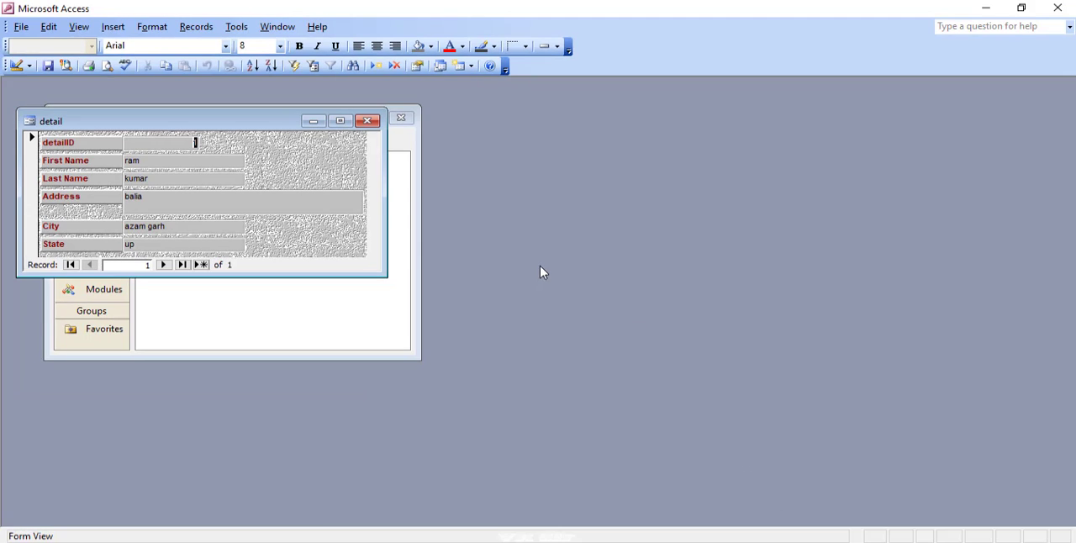
- Maximize the detail form, start a new record and enter the person's first and last name
click(340, 120)
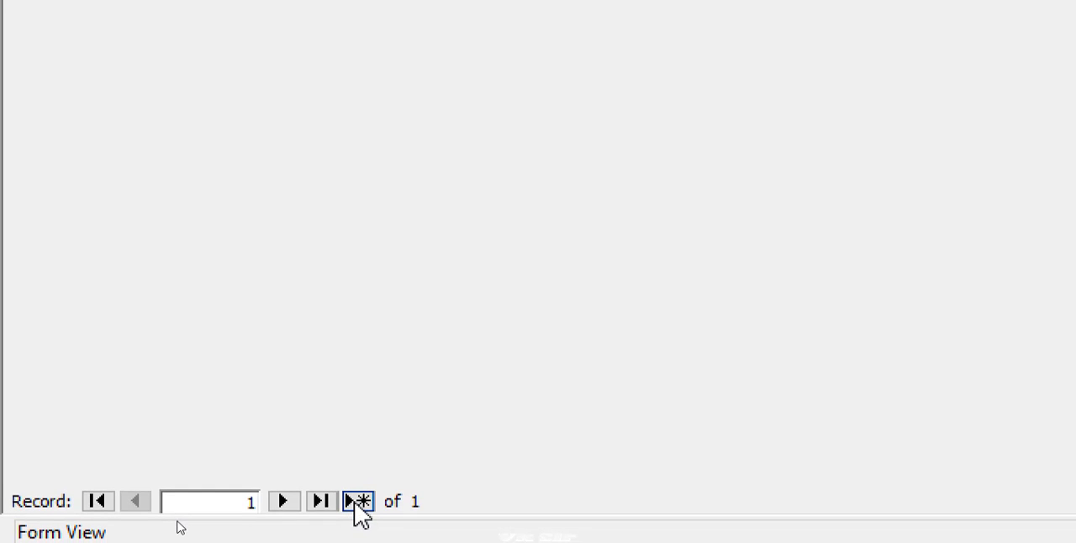
click(358, 502)
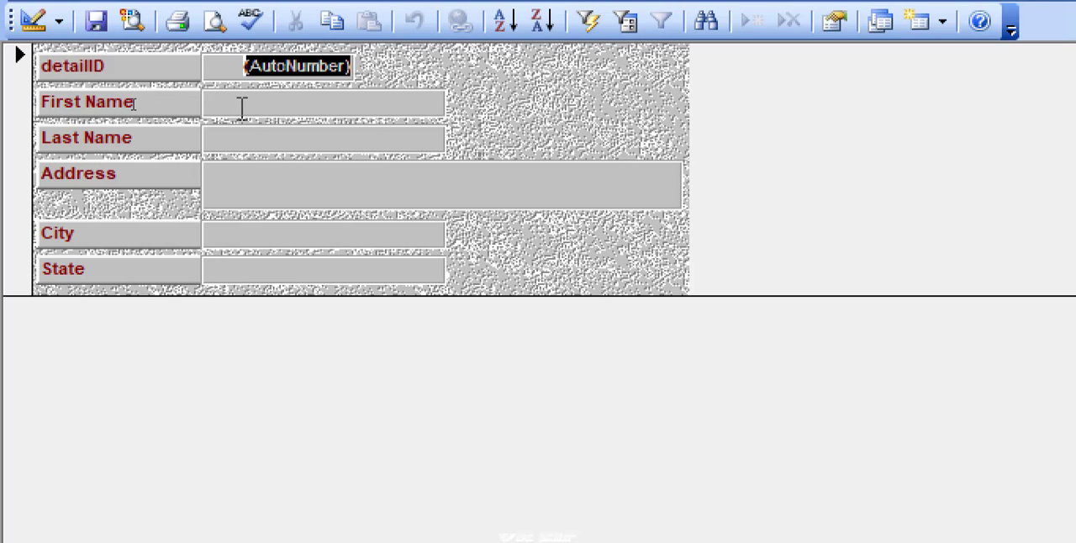
click(286, 102)
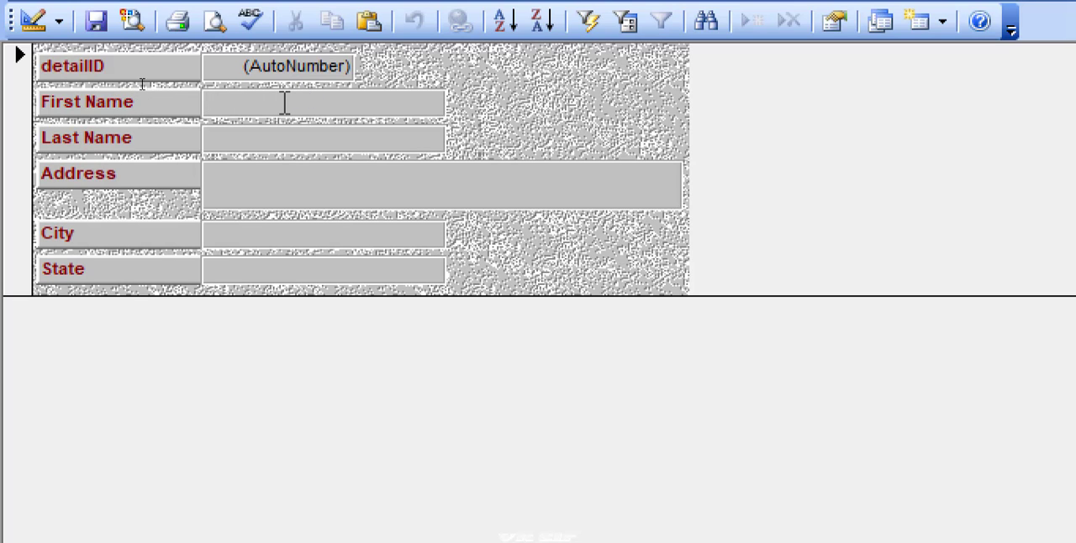
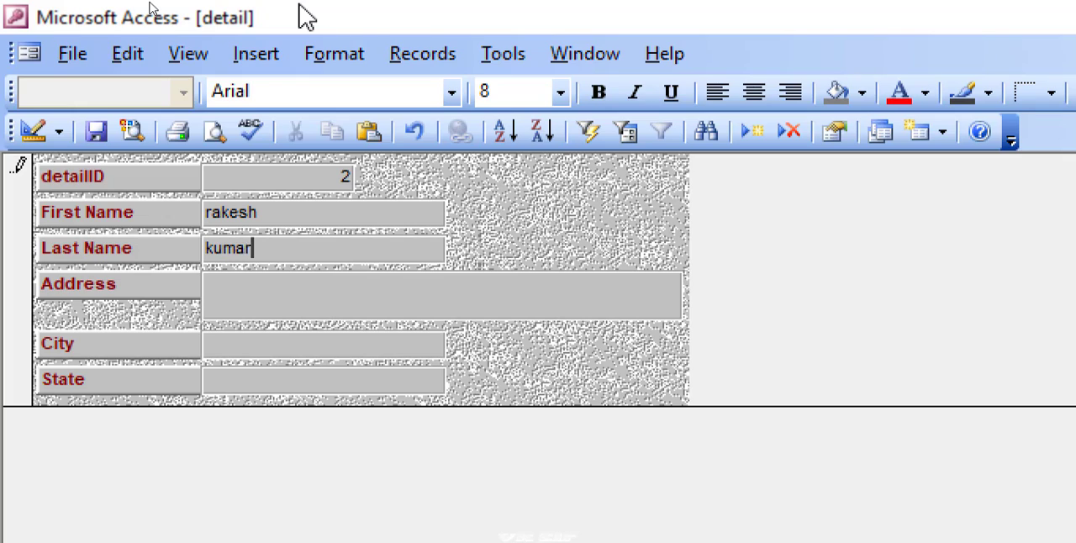
key(Tab)
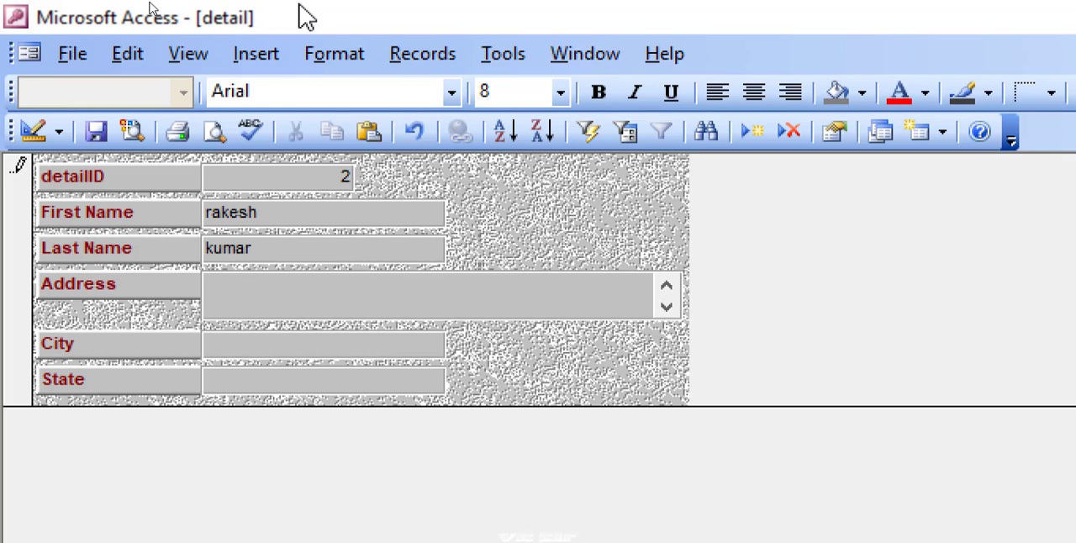
- Fill in the address, city and state for the new record in the form
text(balia)
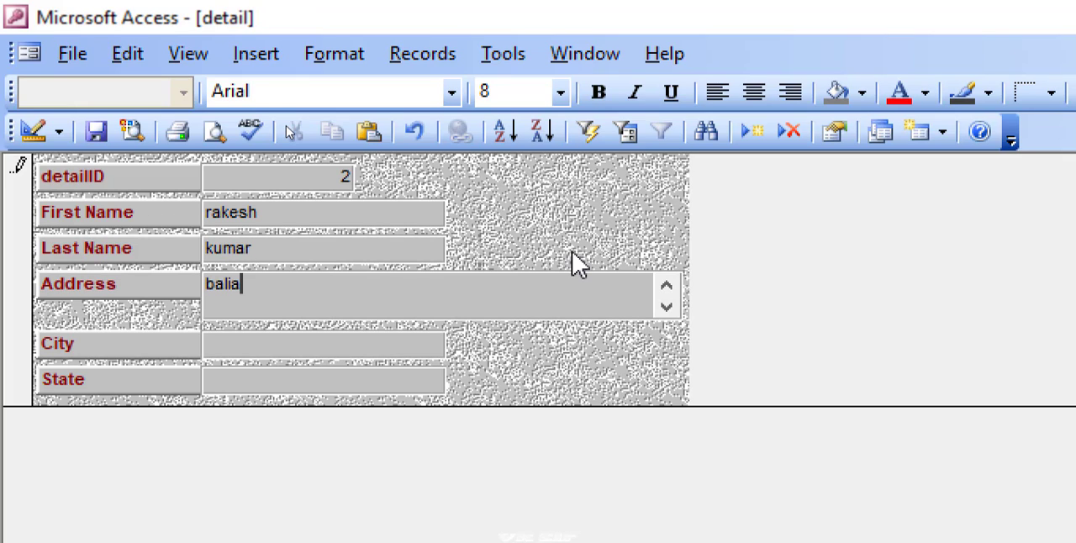
key(Tab)
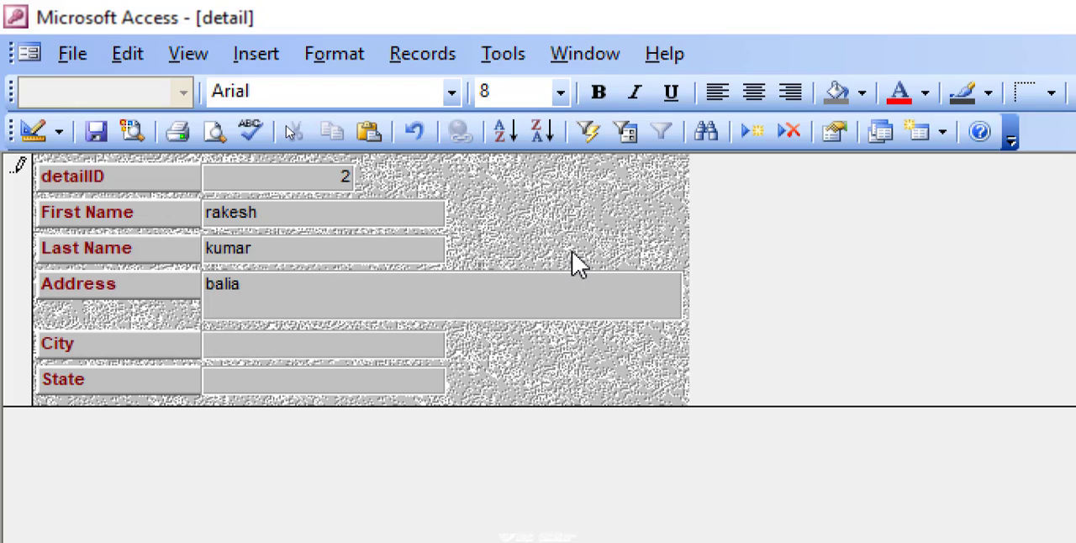
text(balia)
key(Tab)
text(u)
scroll(438, 505, down, 1)
text(p)
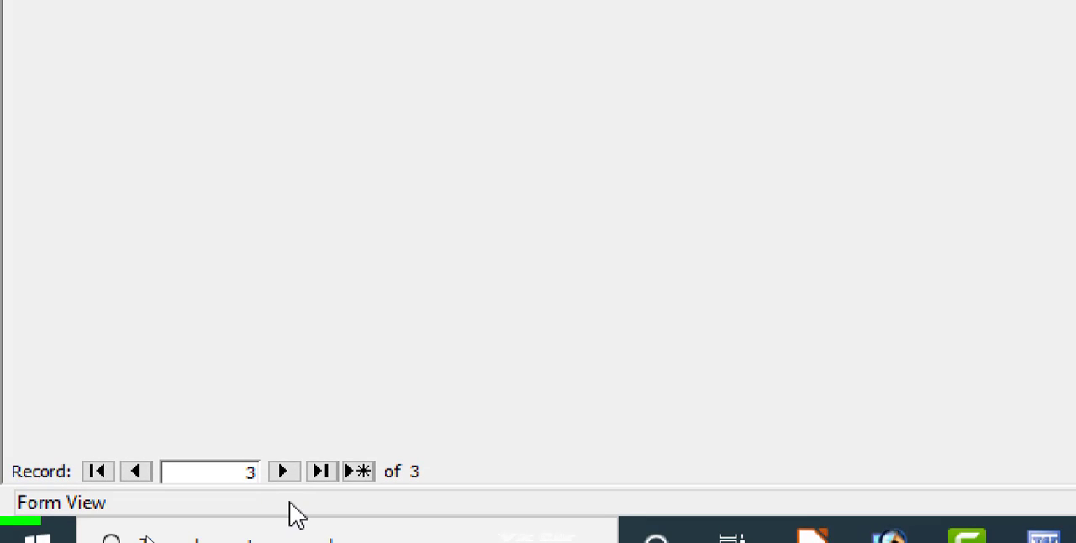
- Add another record with first name, last name, address, city and state, and close the form
click(356, 474)
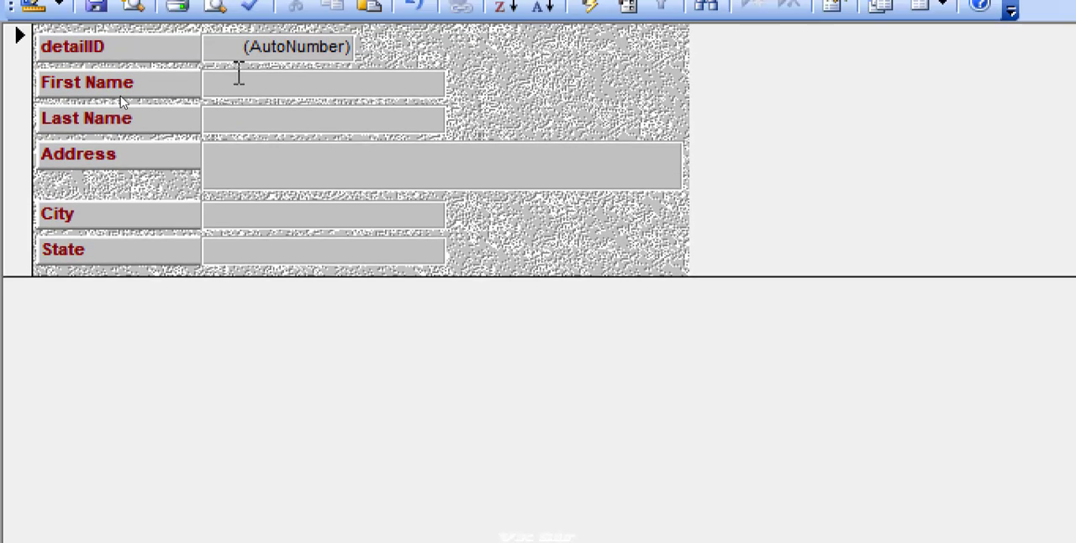
click(255, 121)
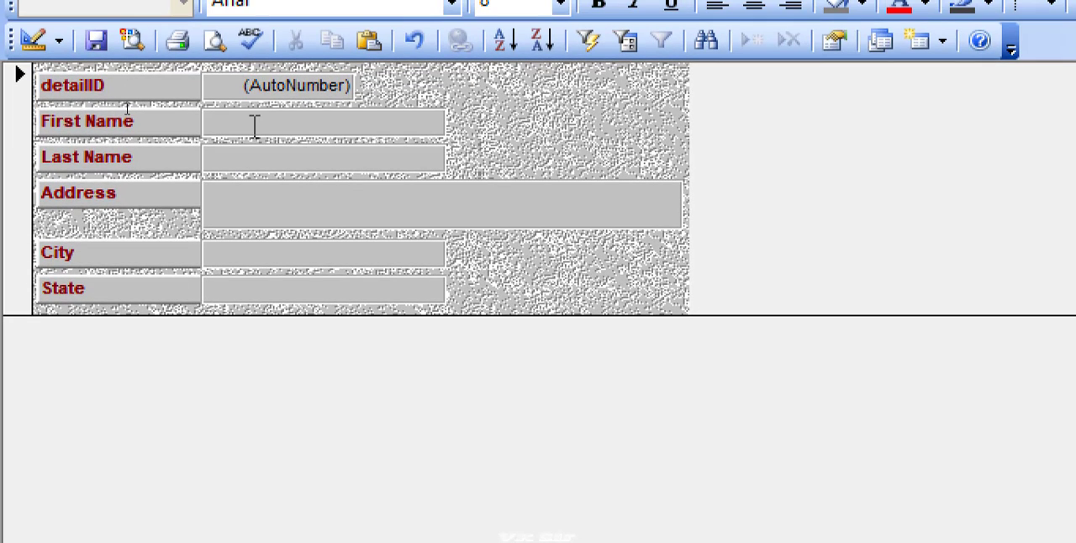
text(seema)
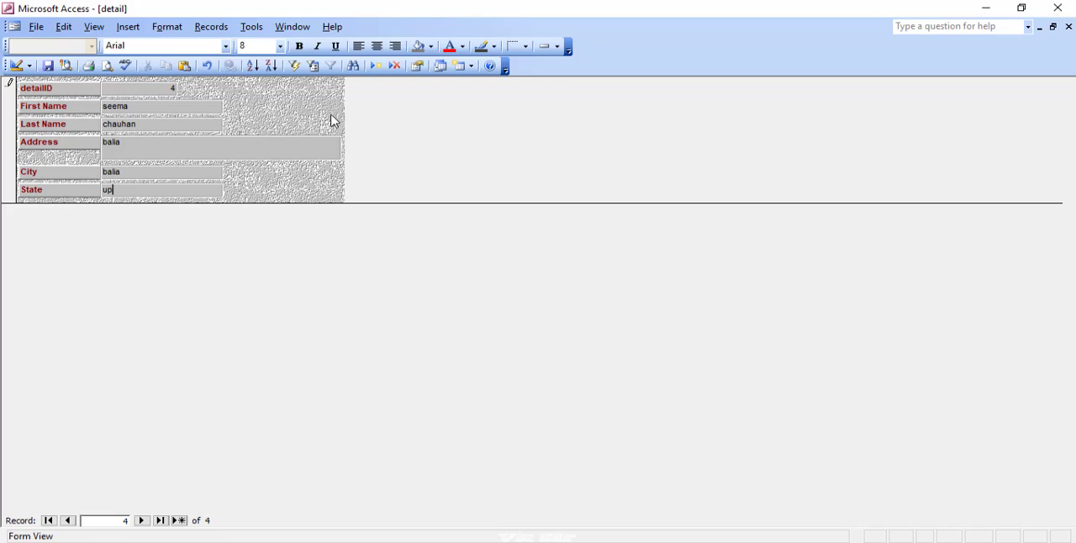
click(1069, 27)
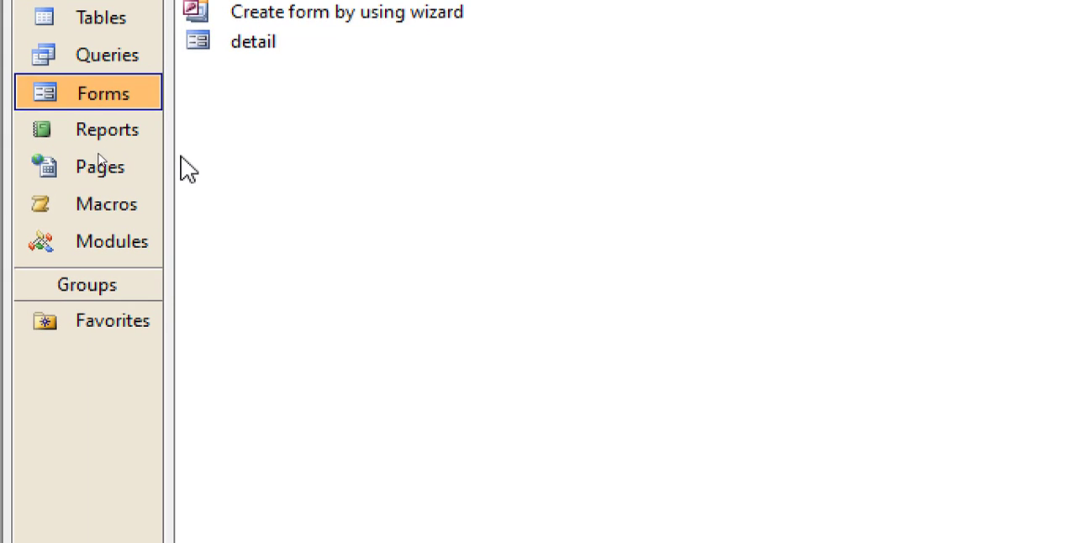
- Reopen and close the detail form, and check the records entered through it in the detail table before closing that too
double_click(269, 72)
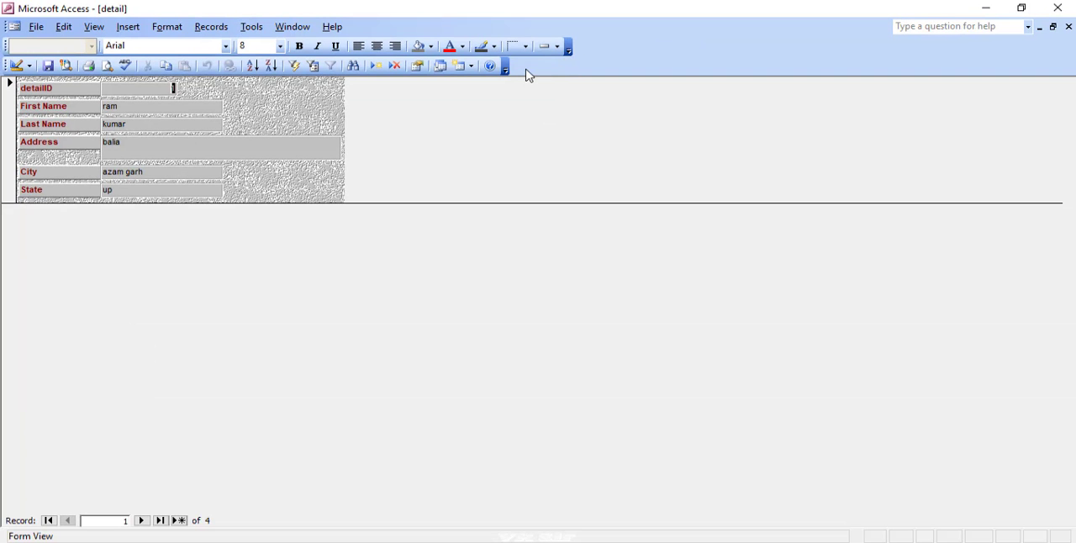
click(1069, 27)
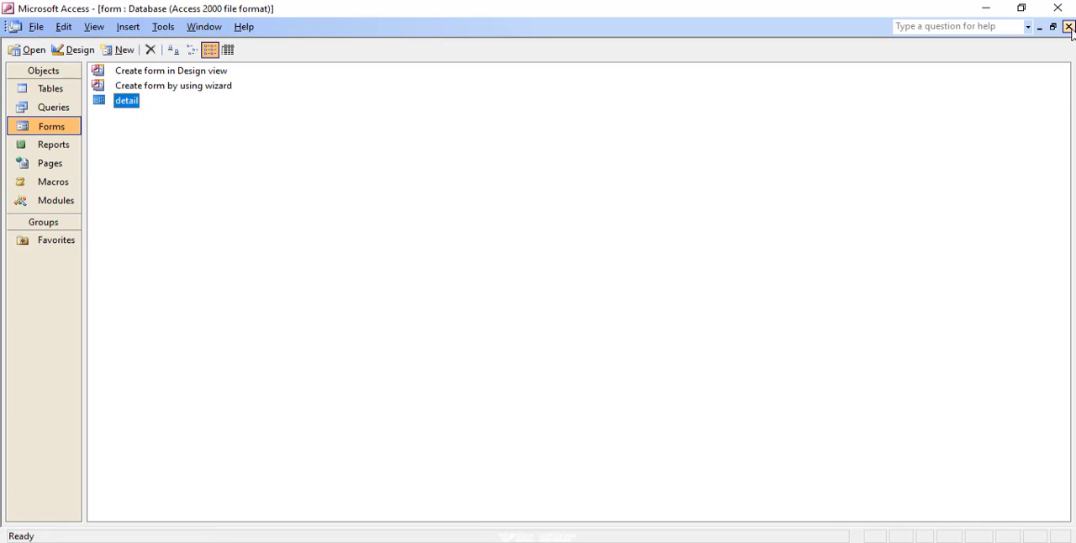
click(65, 105)
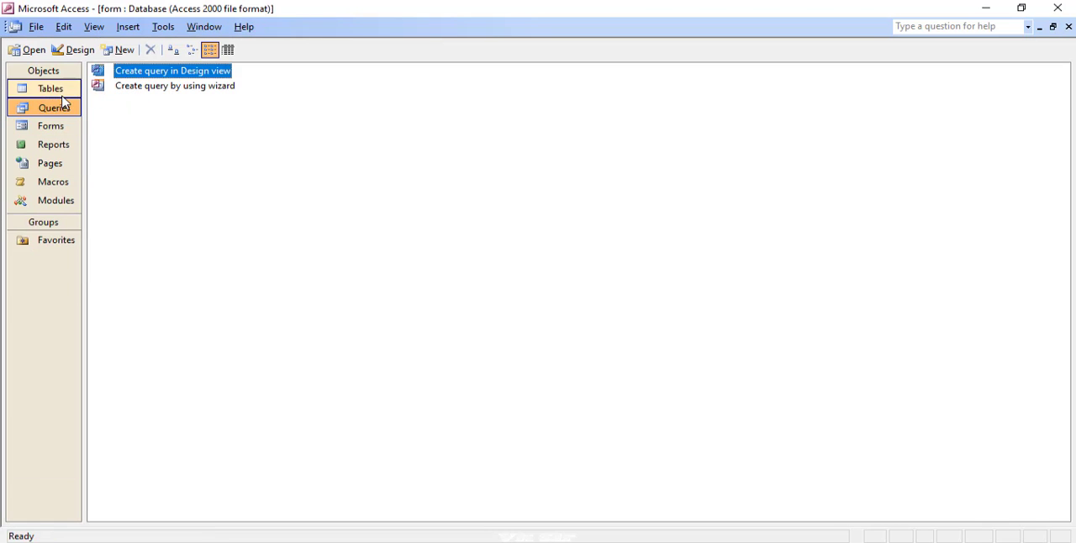
click(62, 92)
double_click(132, 118)
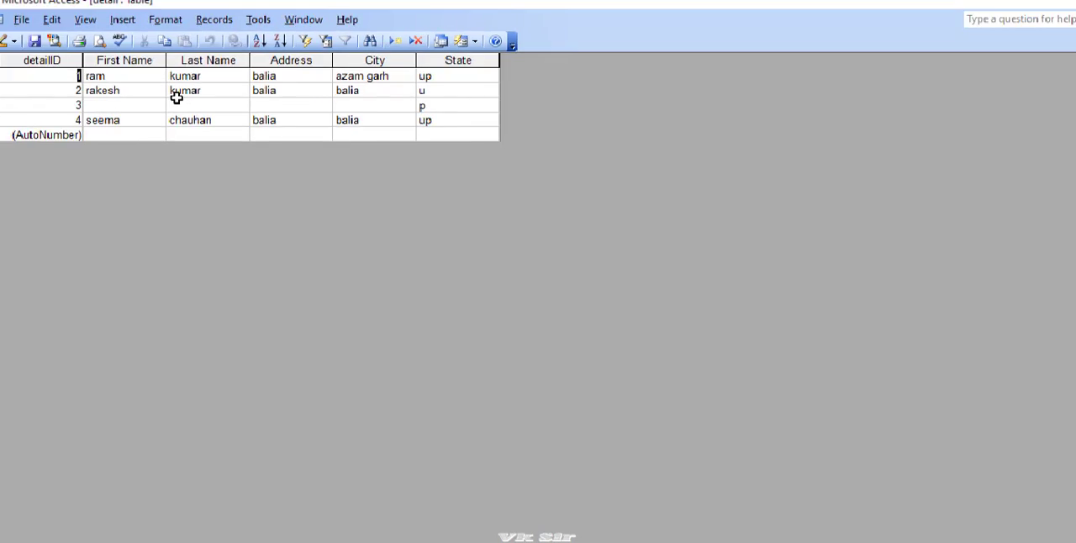
click(138, 76)
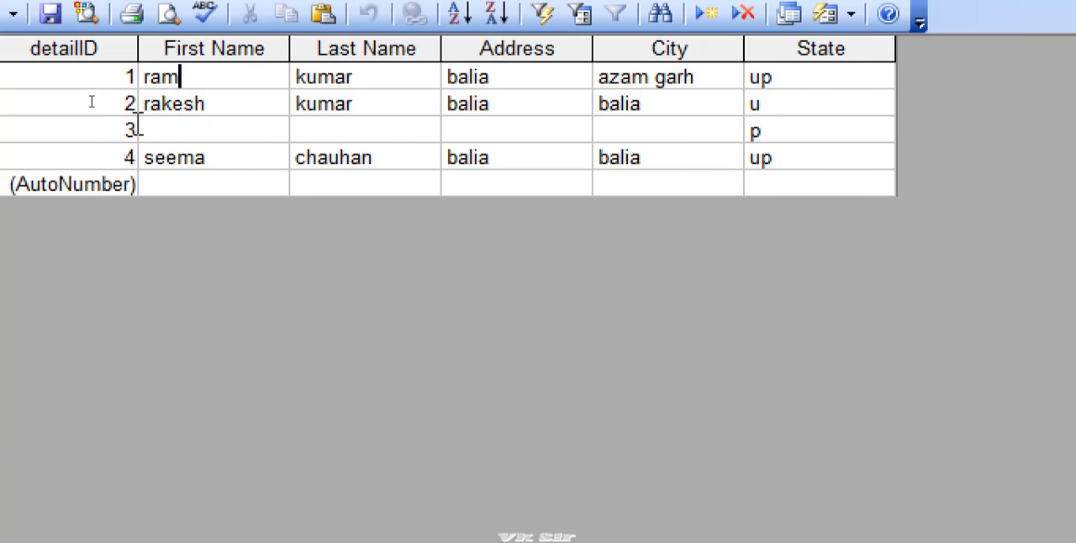
click(165, 131)
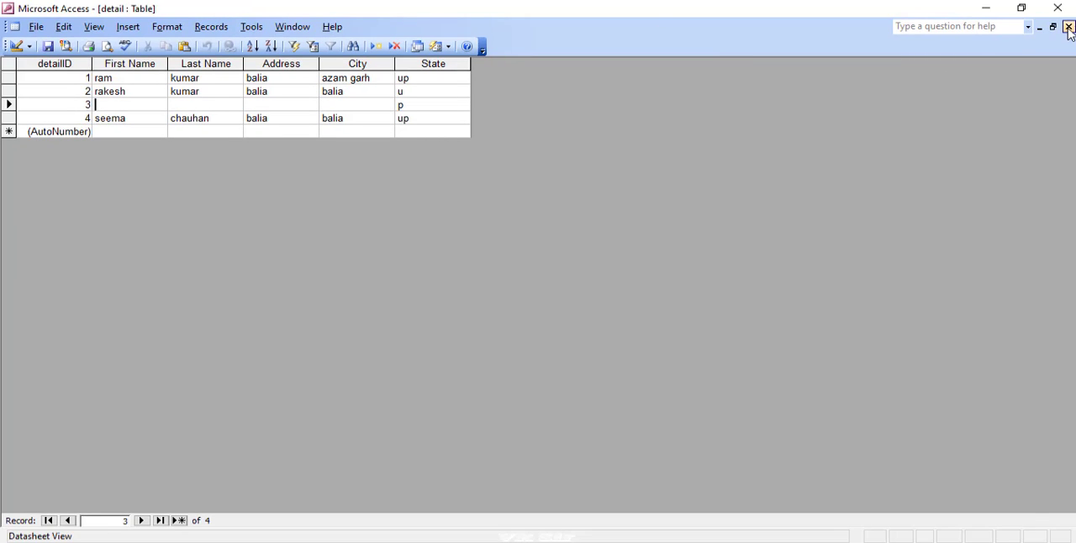
click(1069, 27)
- Open the detail form again from the database's saved forms
click(49, 133)
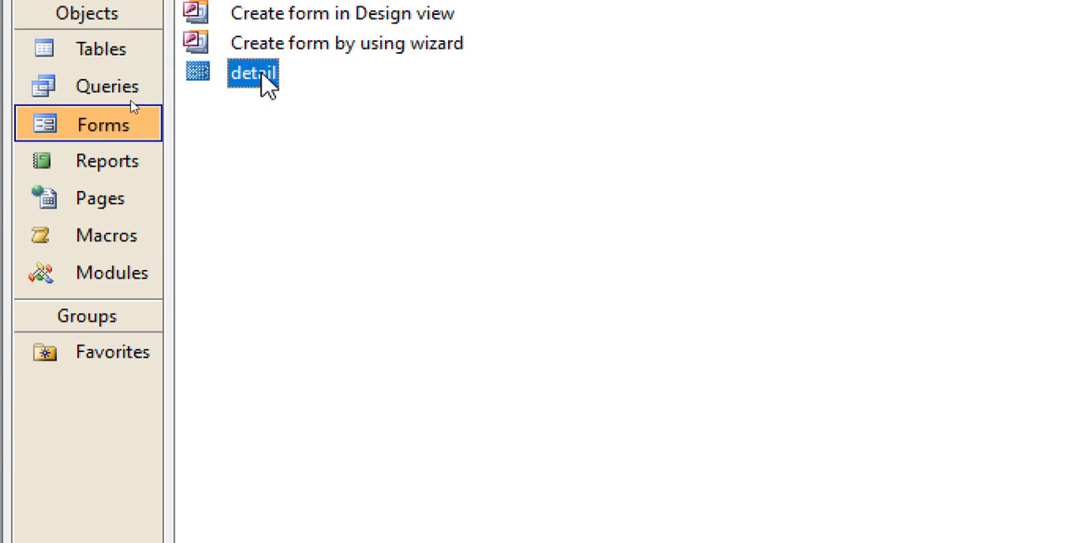
double_click(129, 103)
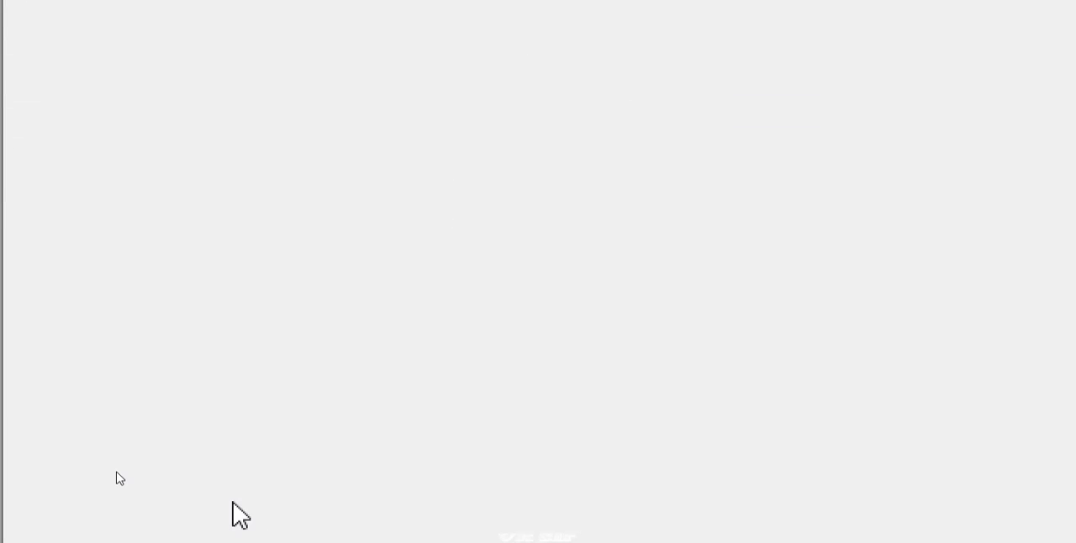